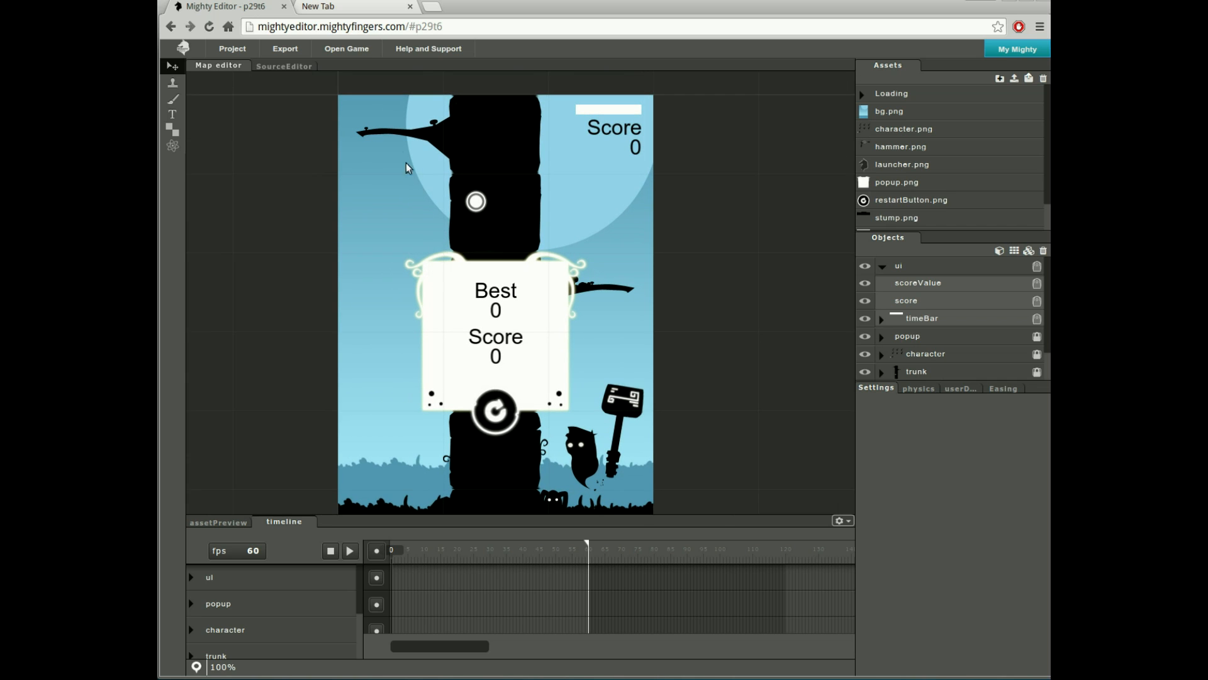
- Use Open Game to launch the built 'rocky' game at its index.html in a new browser tab
click(333, 50)
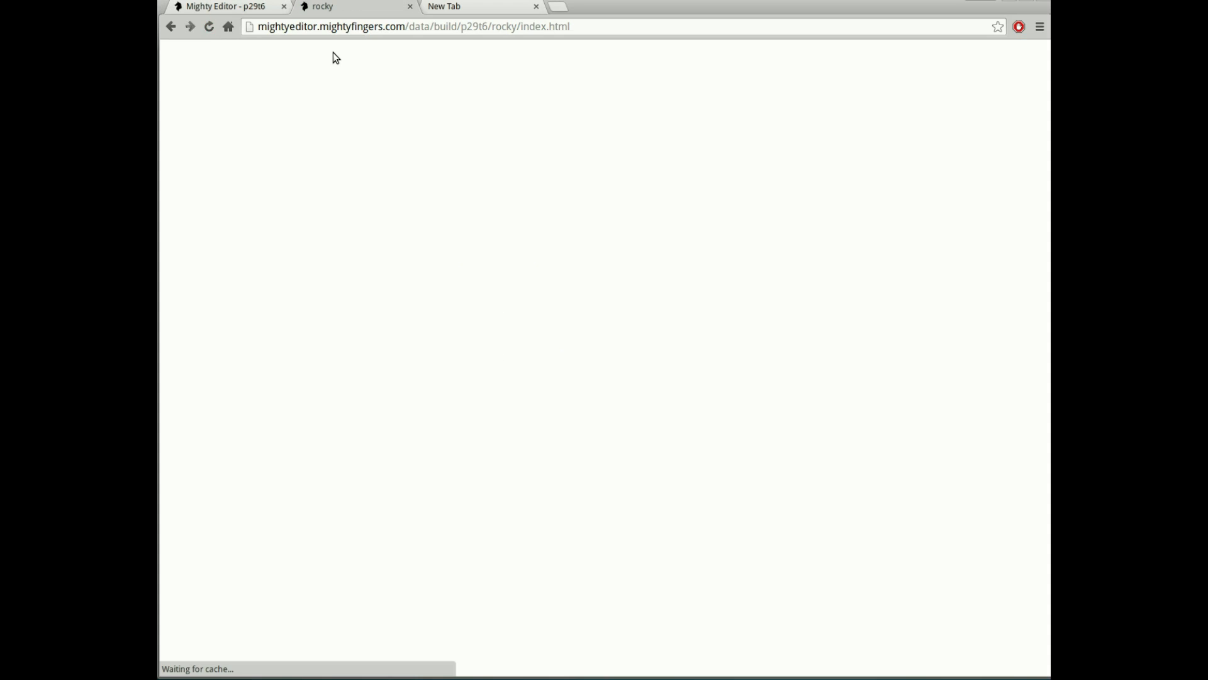
- Chop the tree trunk until the test round ends at score 32, then close the game tab
click(433, 451)
click(436, 451)
click(436, 451)
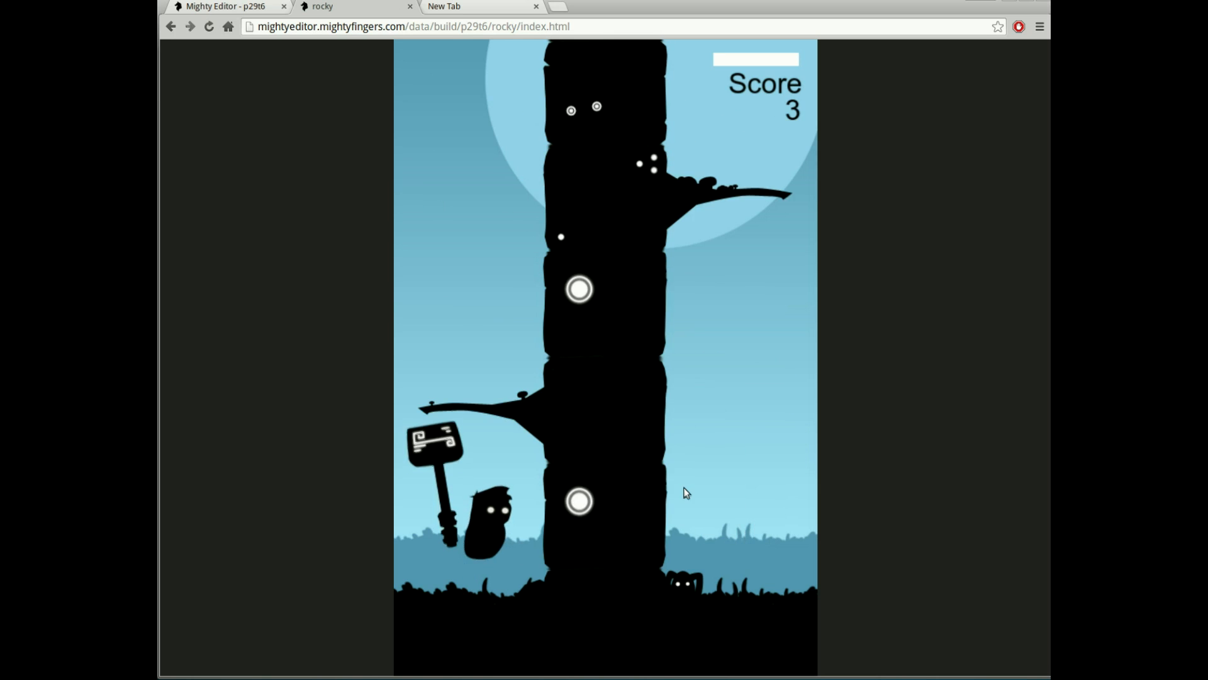
click(682, 490)
click(682, 491)
click(513, 471)
click(516, 470)
click(675, 471)
click(675, 471)
click(676, 470)
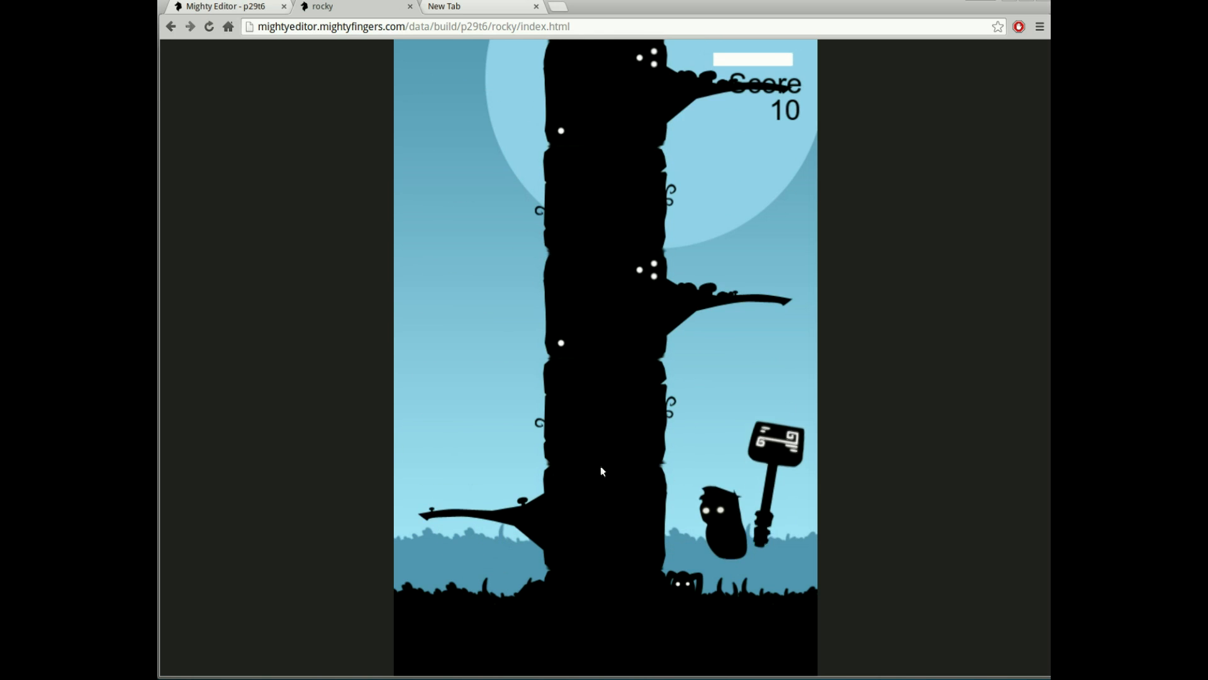
click(600, 466)
triple_click(529, 460)
click(529, 459)
triple_click(705, 466)
double_click(705, 466)
double_click(705, 466)
click(705, 465)
double_click(570, 454)
double_click(693, 467)
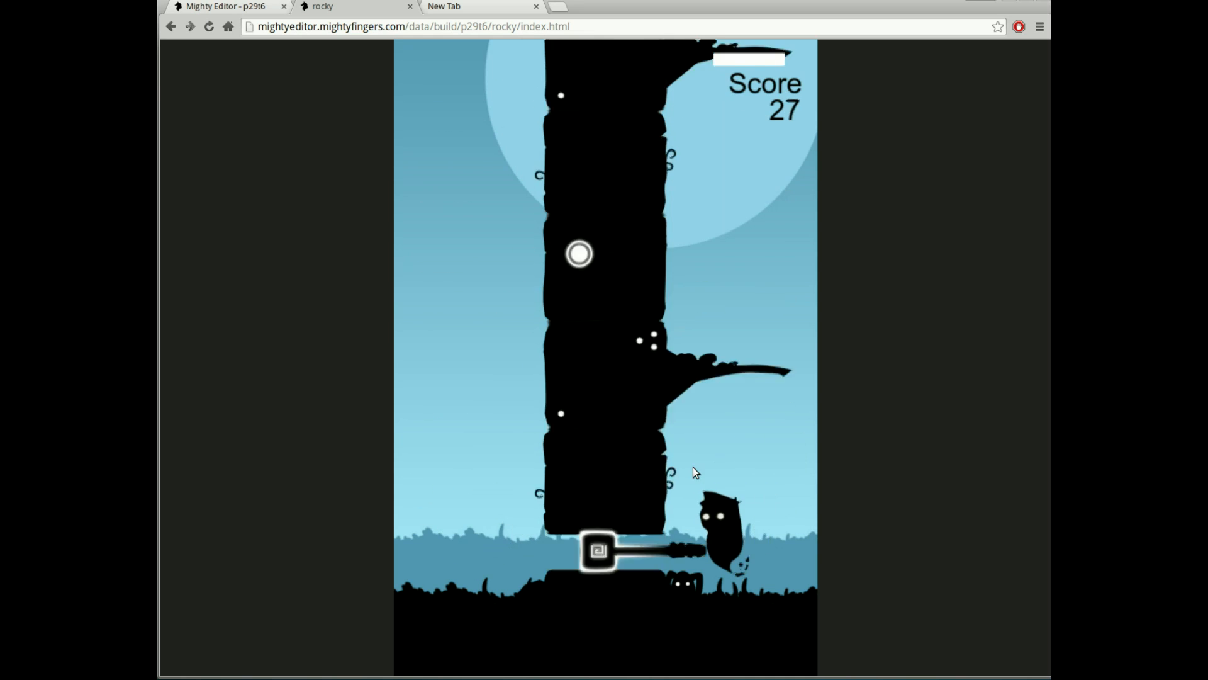
double_click(517, 456)
triple_click(516, 453)
click(685, 461)
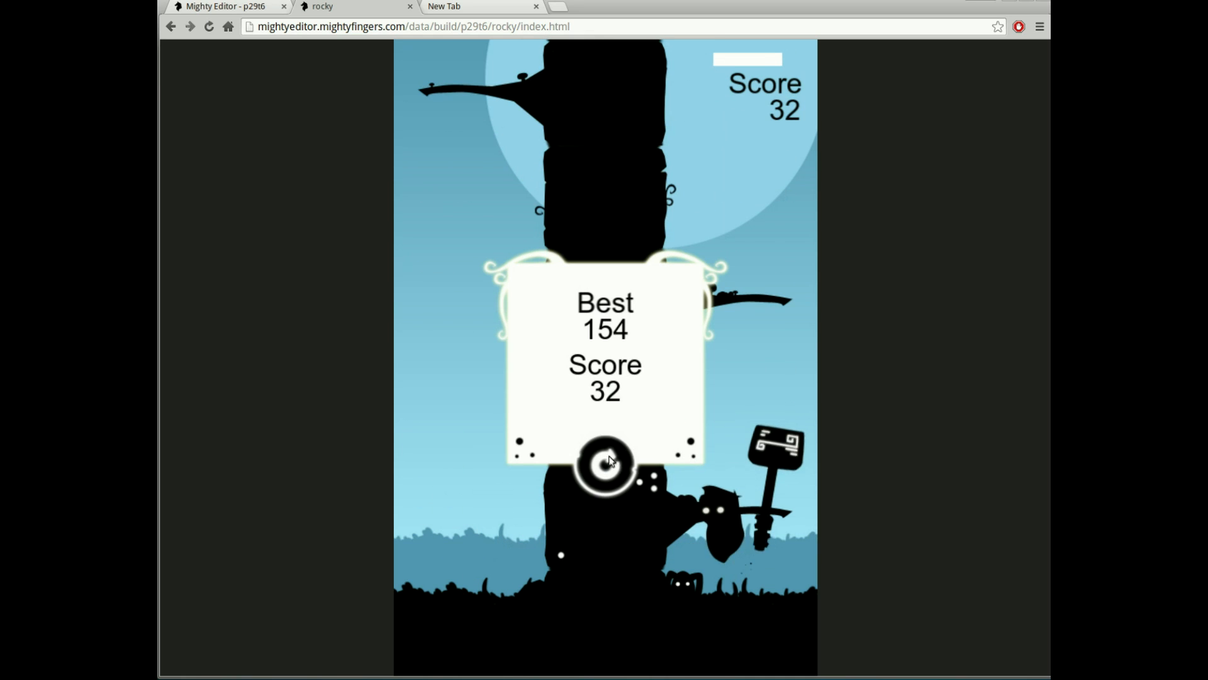
key(ctrl+w)
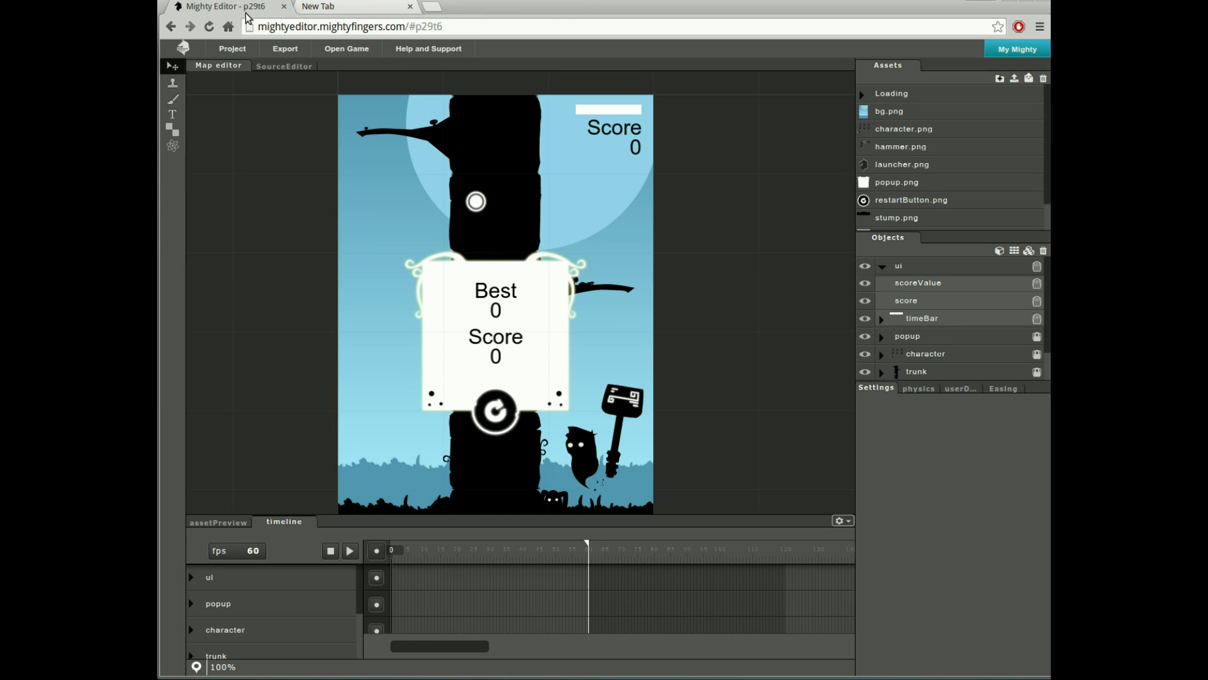
- Look over the Export > Android Crosswalk and Cordova options, then return to the 480×720 SHOW_ALL scene settings
click(275, 57)
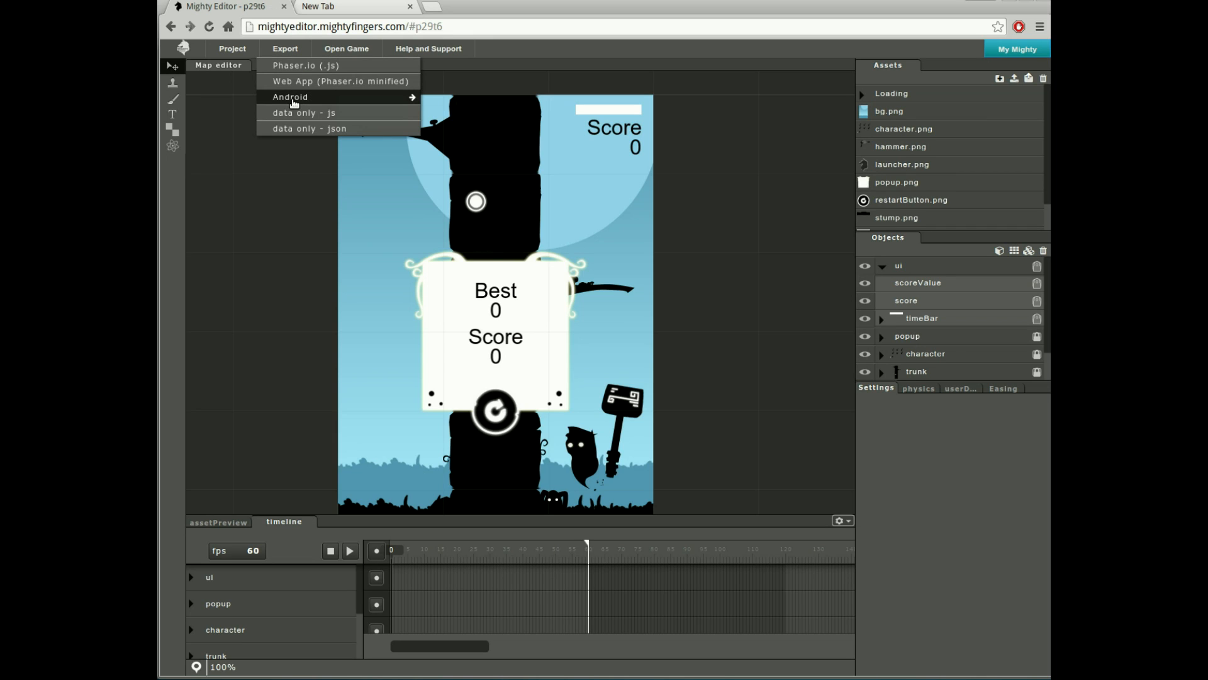
mouse_move(343, 104)
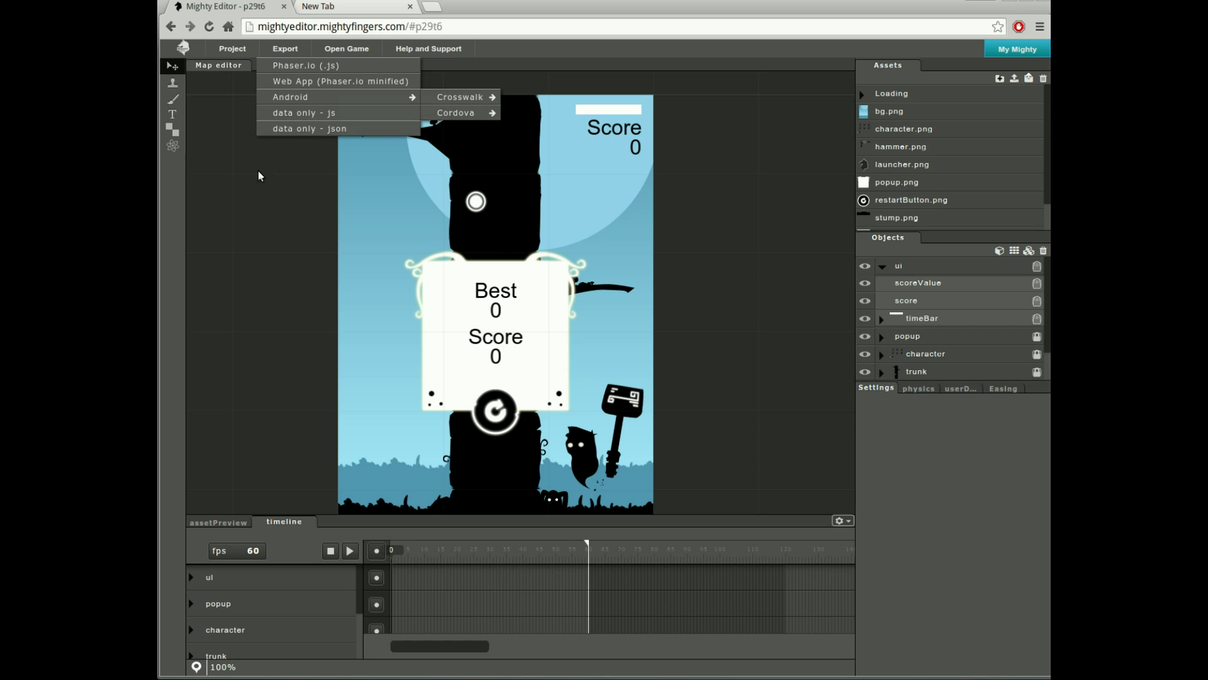
click(217, 159)
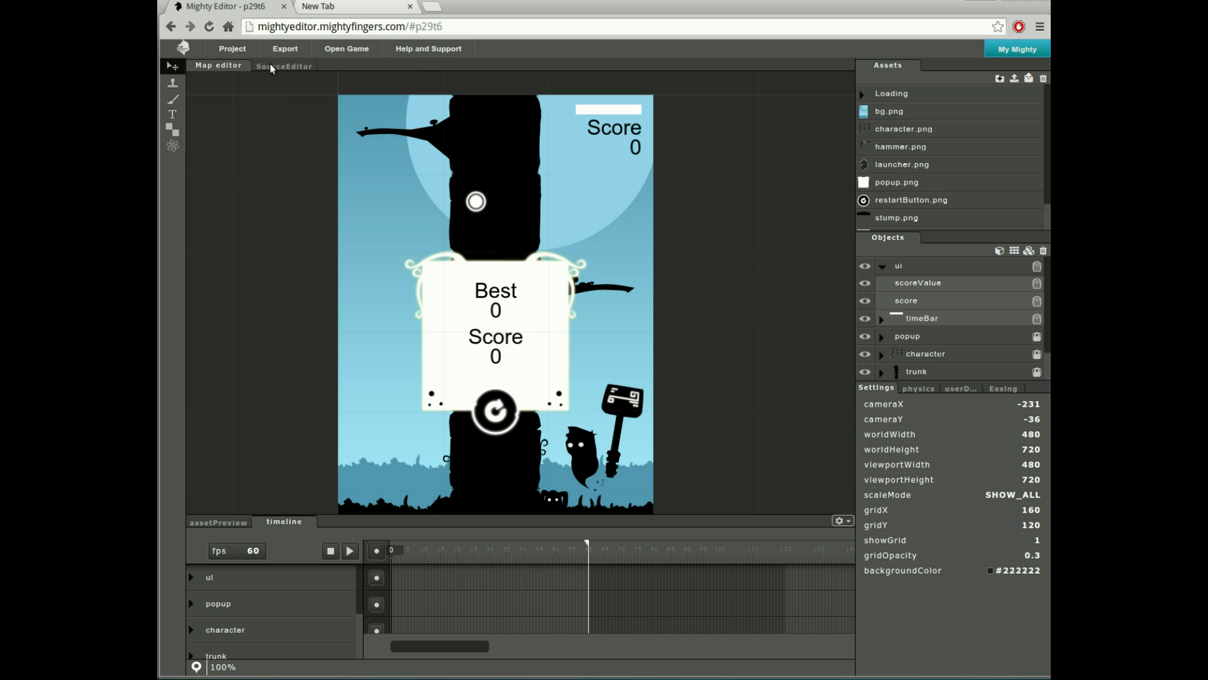
click(270, 66)
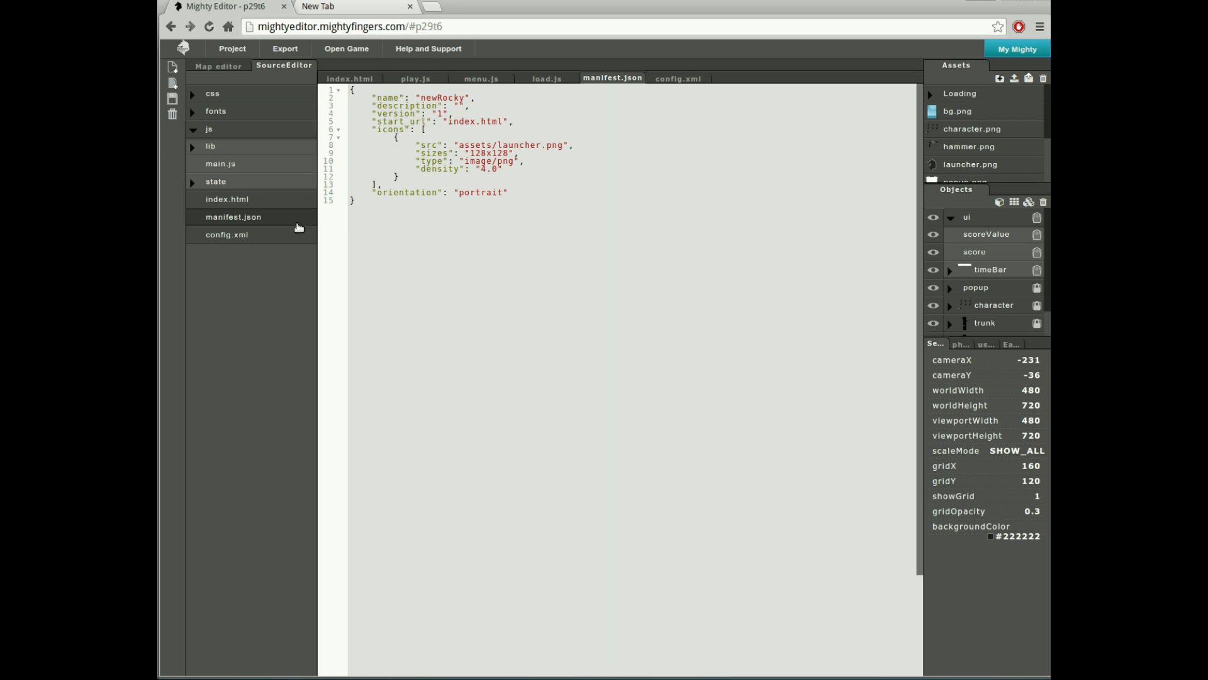
click(244, 239)
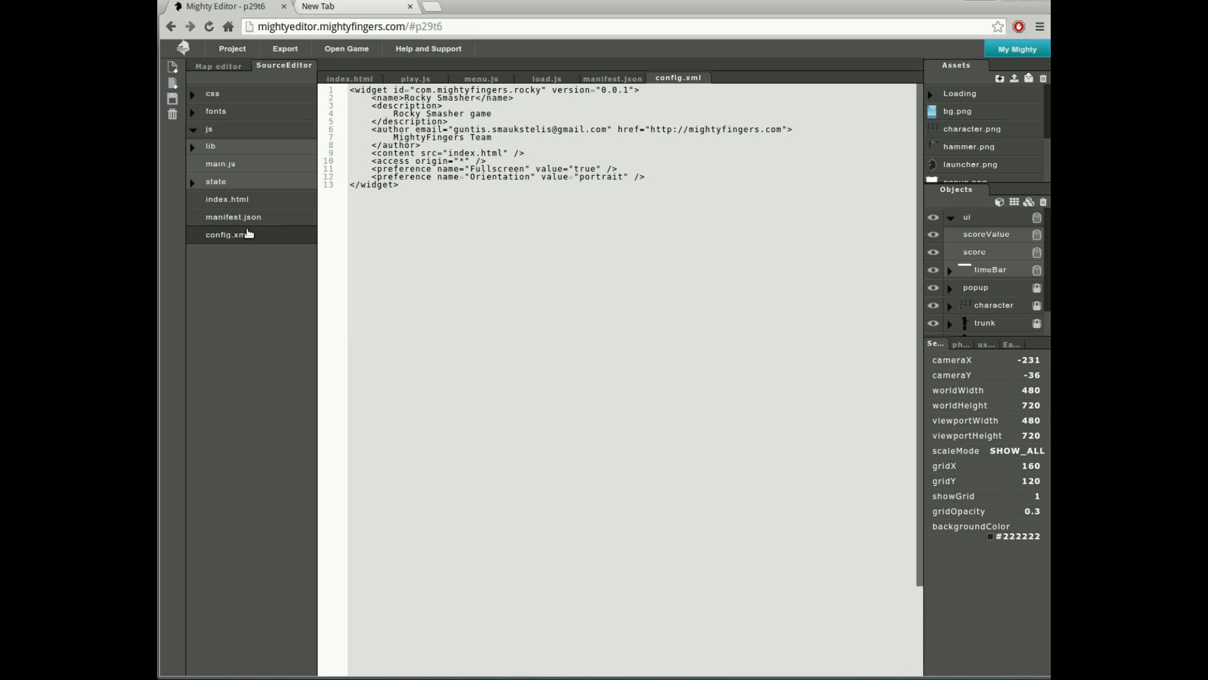
- Start an Export > Android > Cordova > Release build of the game's APK
click(218, 66)
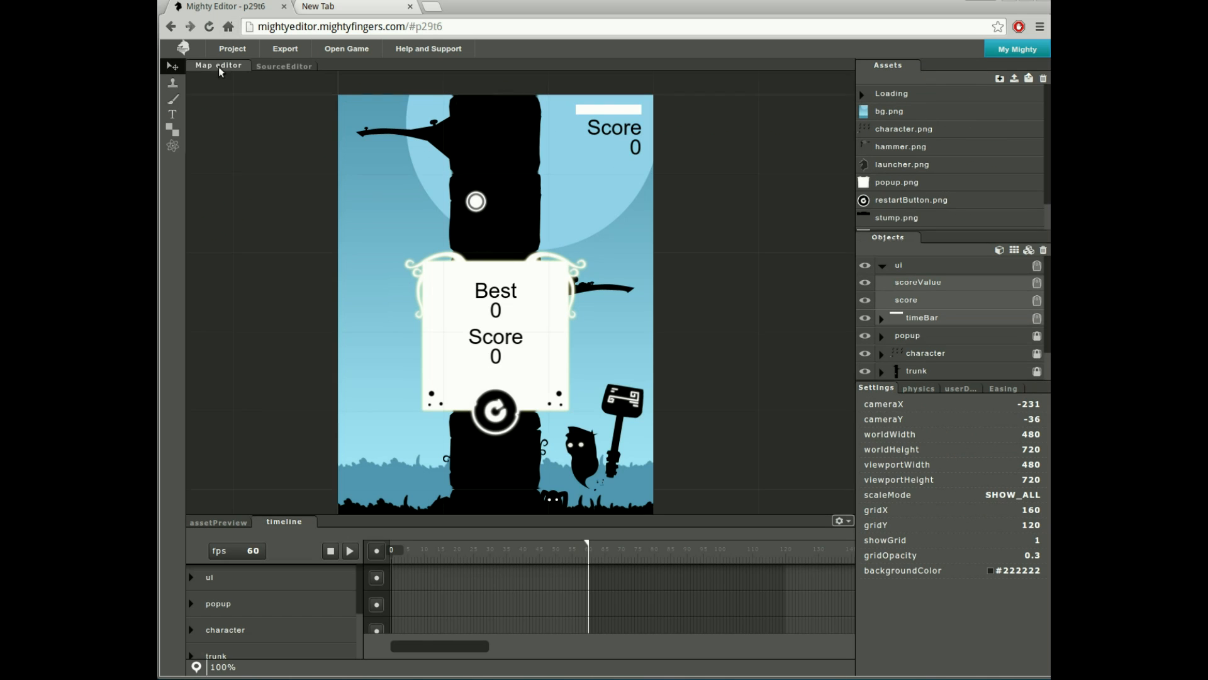
click(285, 49)
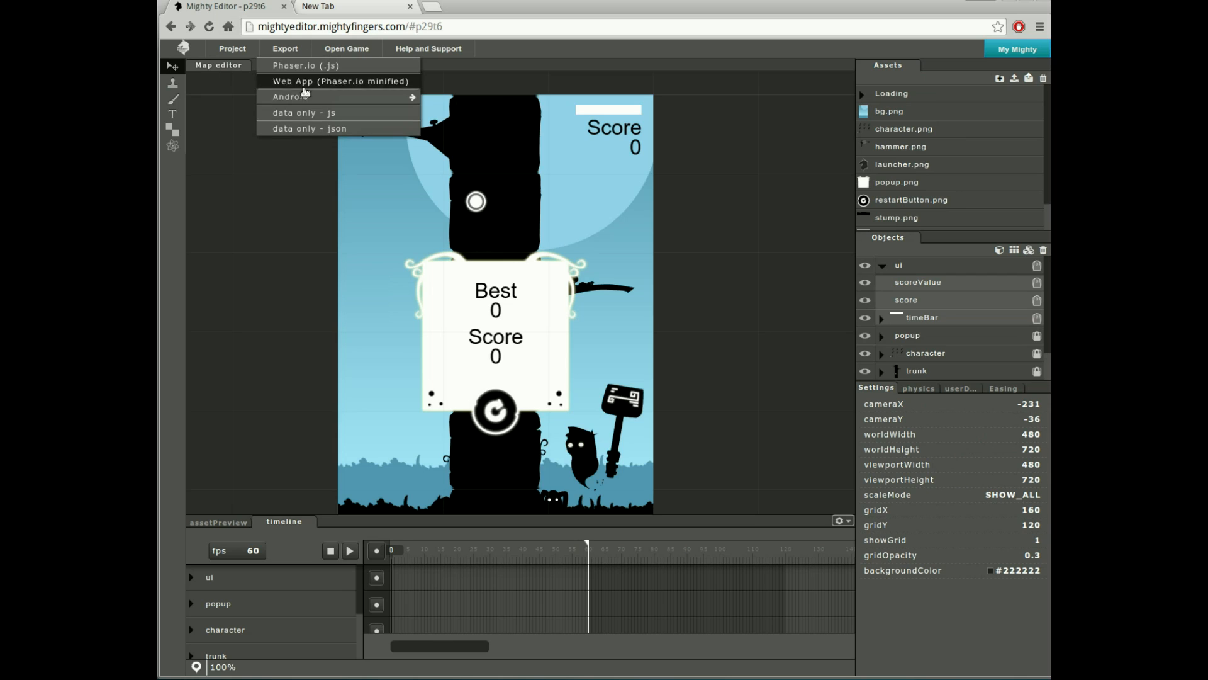
mouse_move(307, 97)
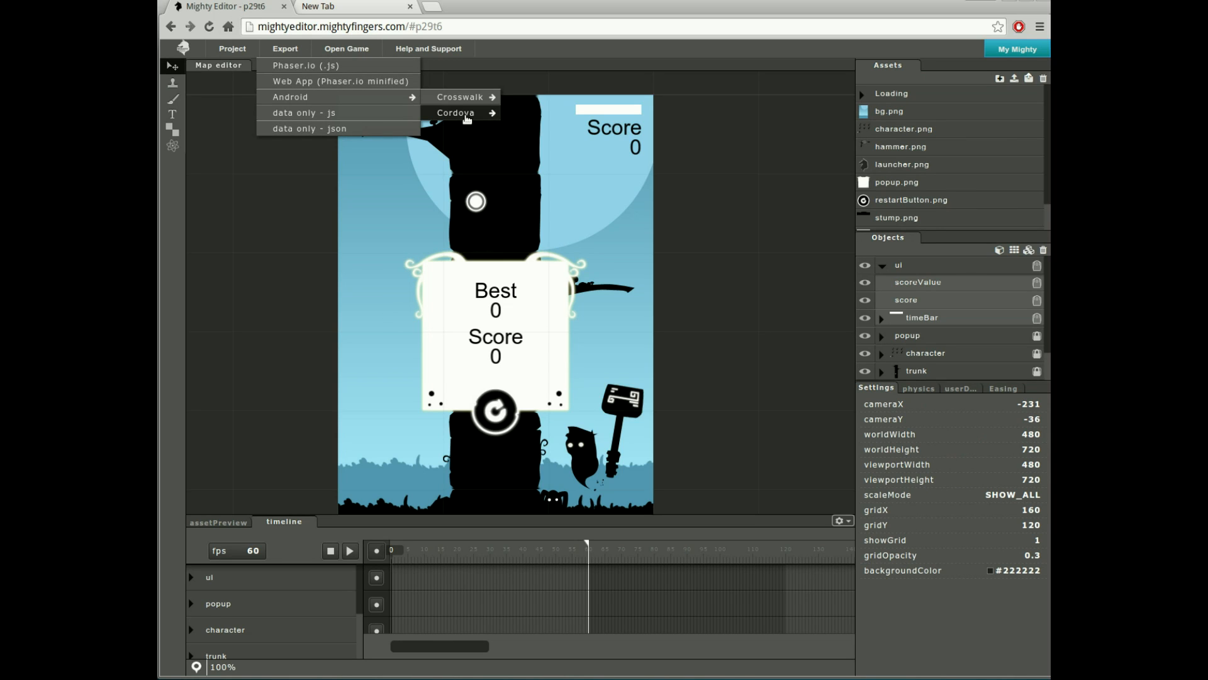
mouse_move(467, 119)
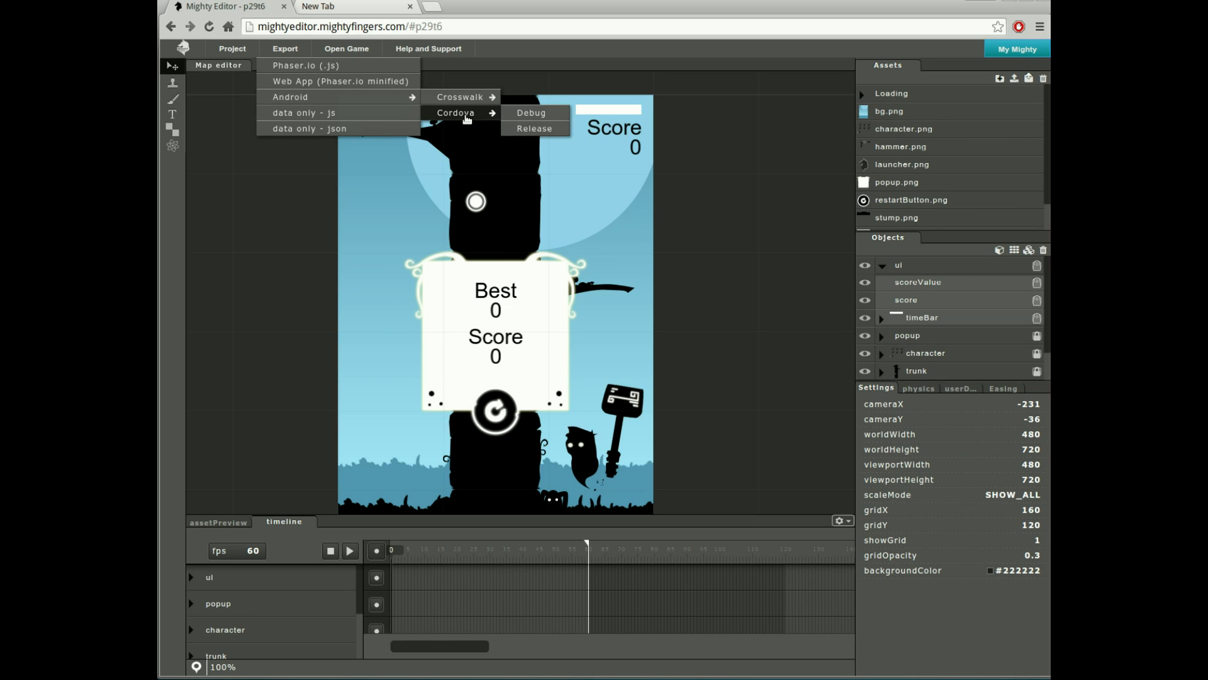
click(539, 130)
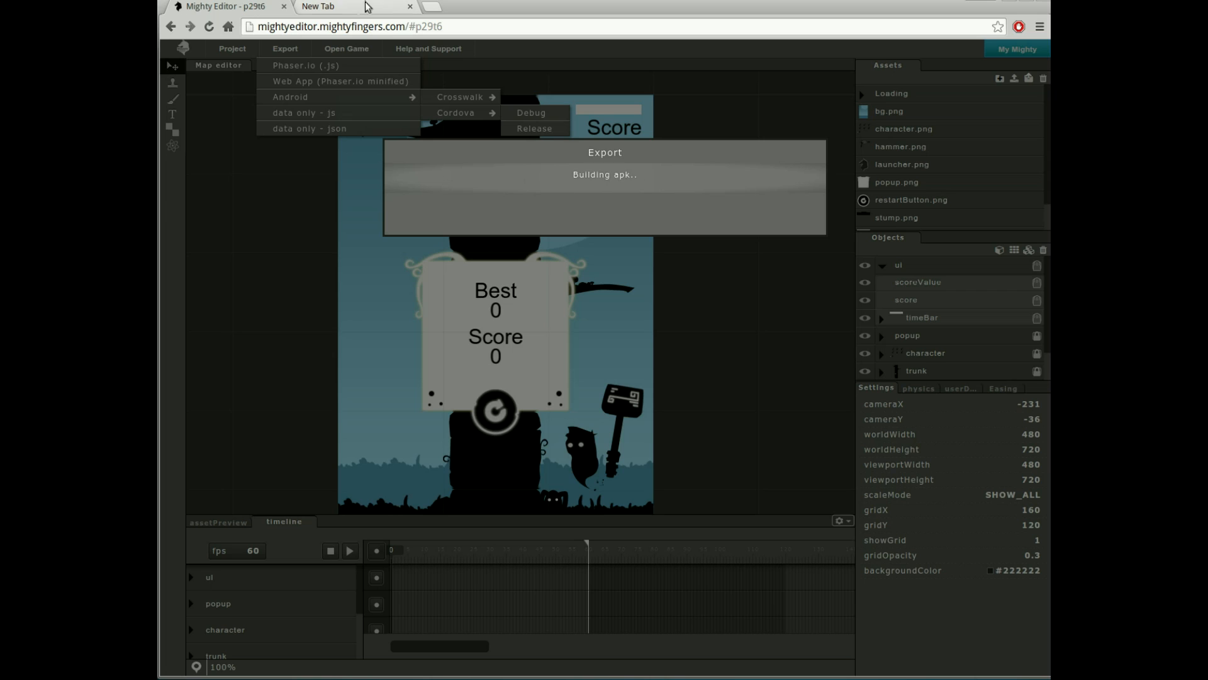
- Load the Google Play Developer Console and start adding a new application
click(324, 7)
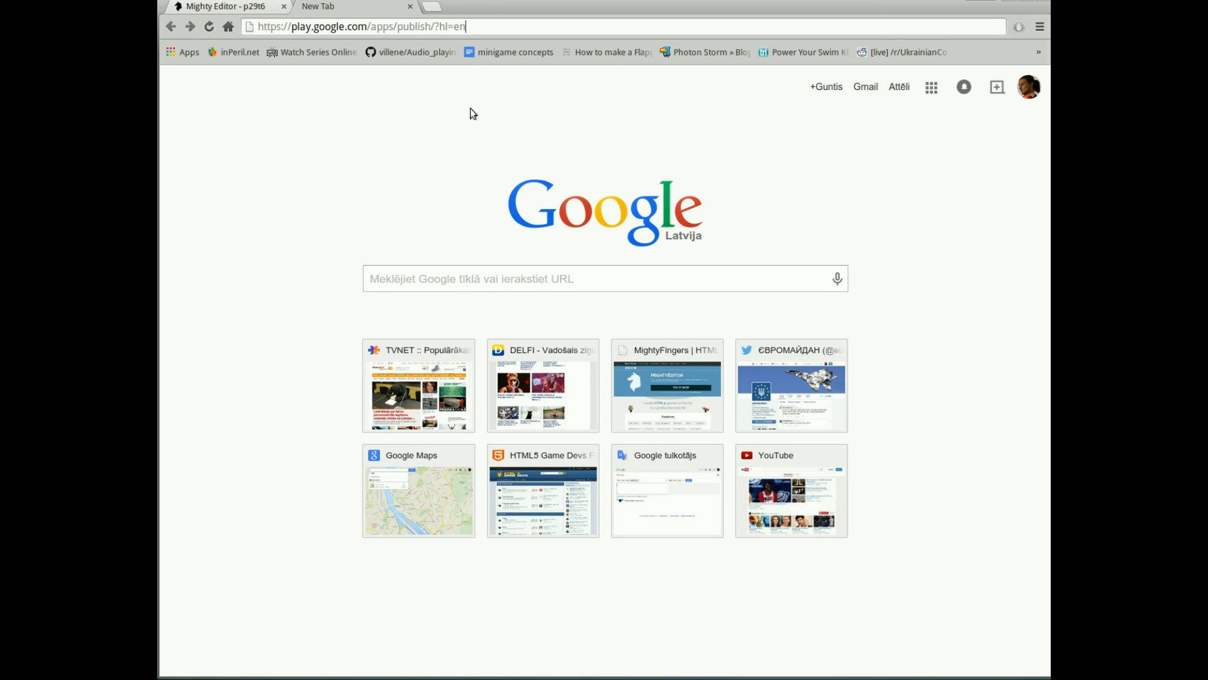
key(Return)
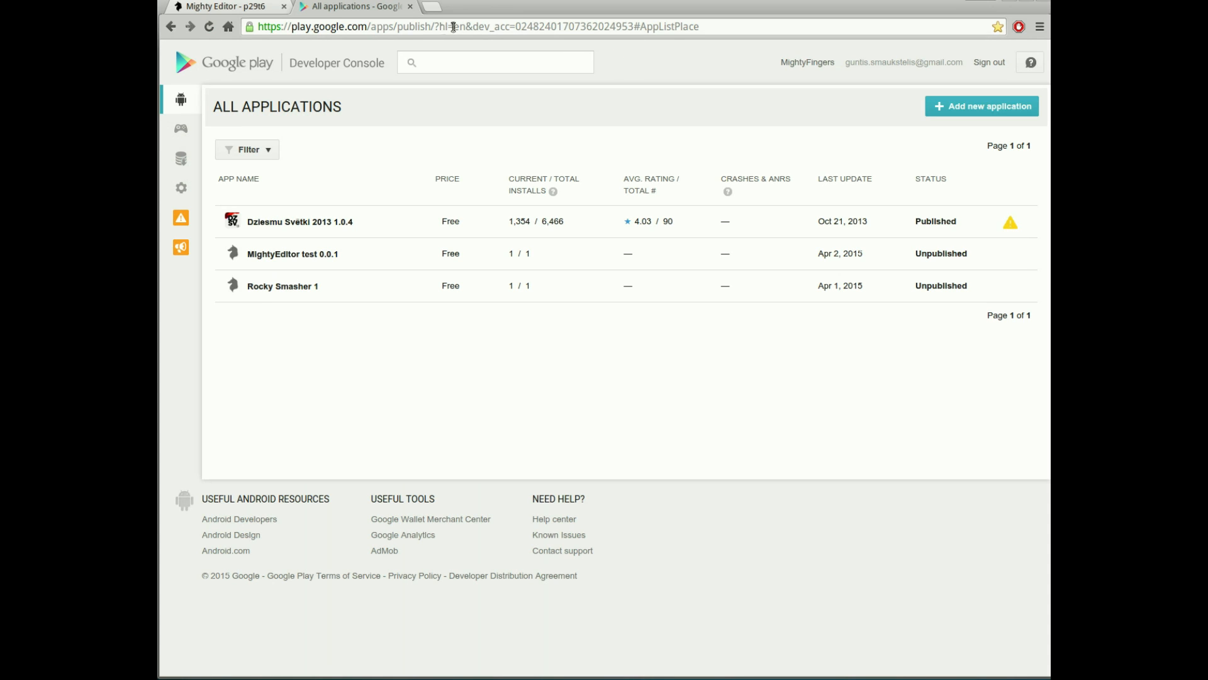
click(985, 108)
- Create the app titled 'Rocky Smasher' and download the finished rocky.apk from Mighty Editor
click(507, 366)
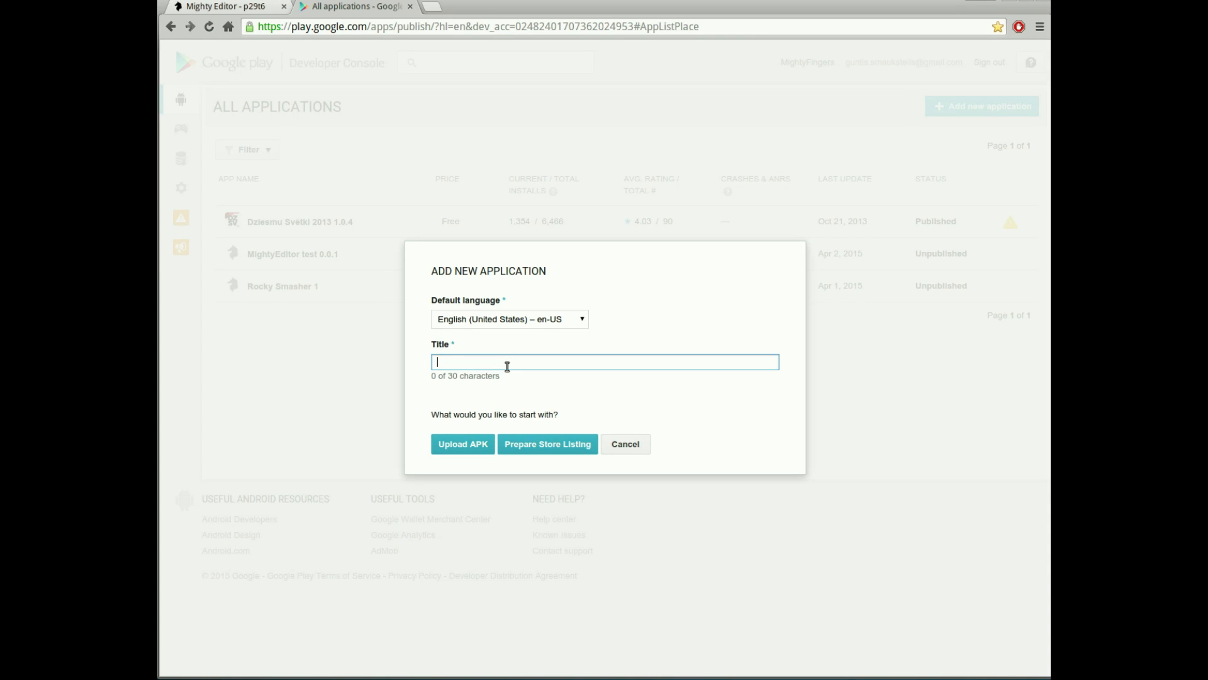
text(Rocky Smasher)
key(ctrl+a)
key(ctrl+c)
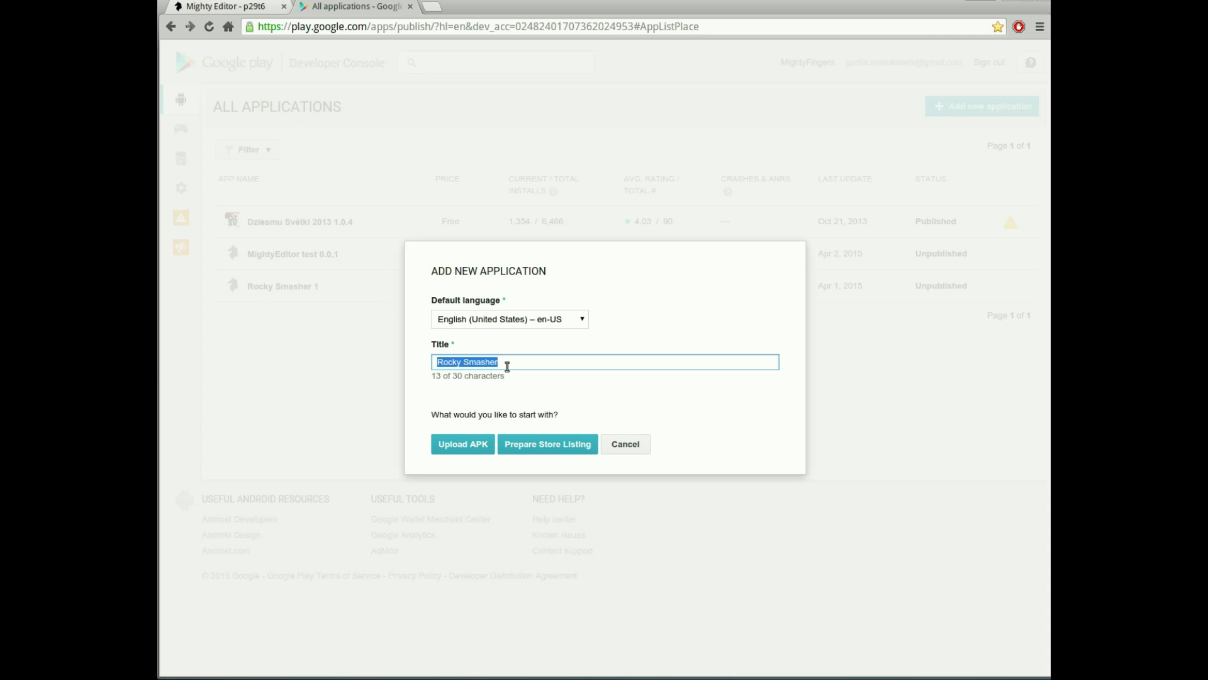
click(471, 445)
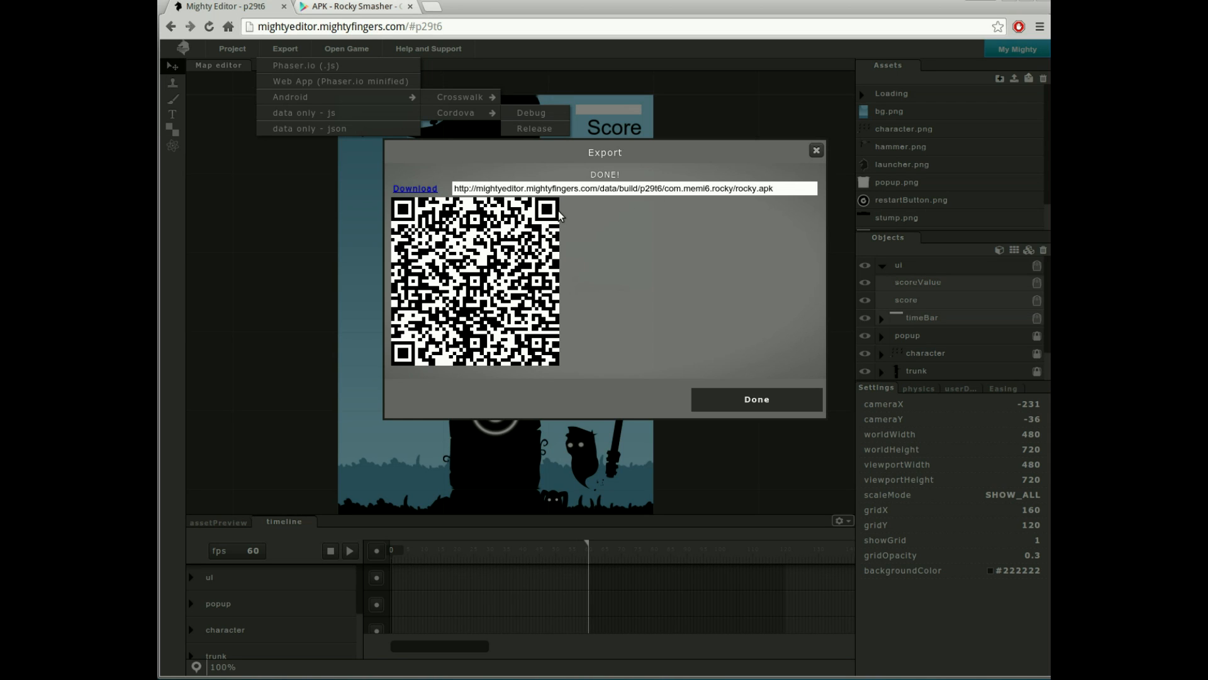
click(413, 189)
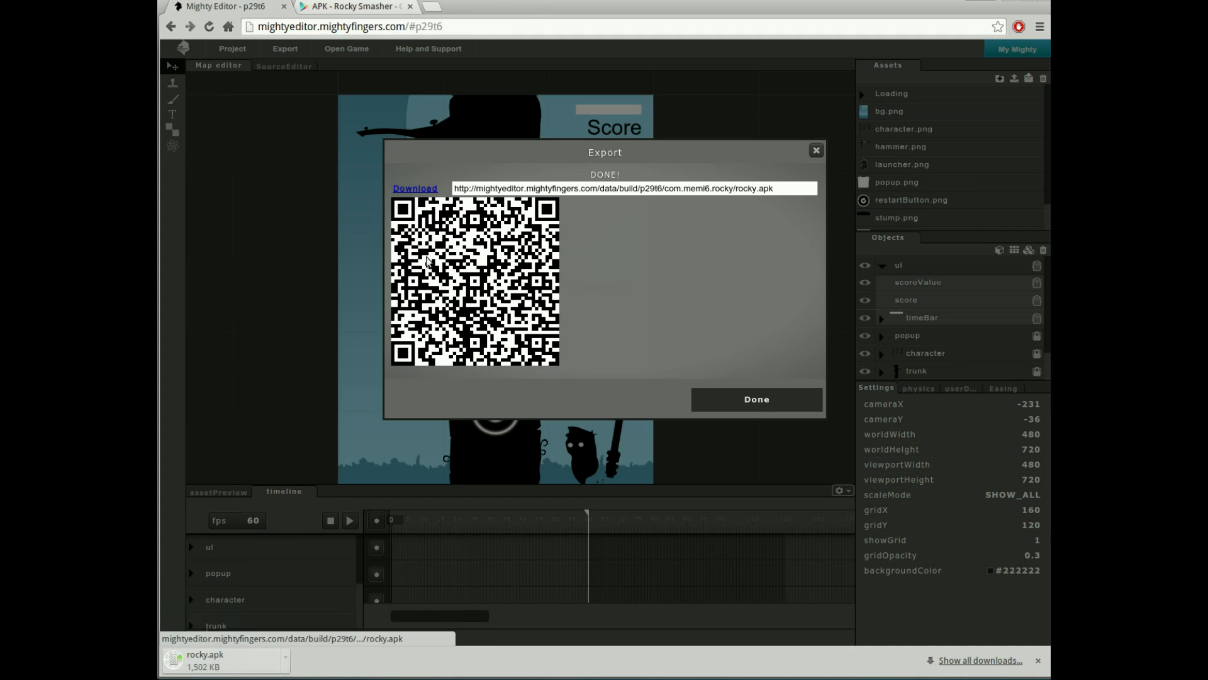
click(354, 6)
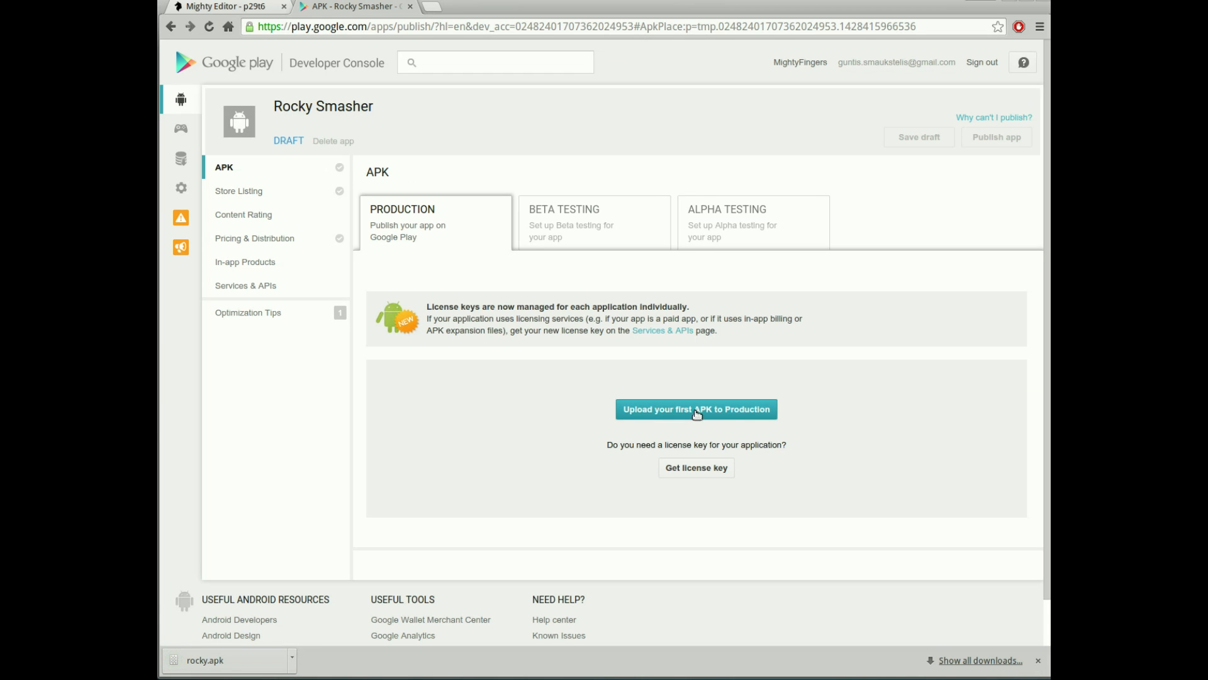
- Upload rocky.apk from the Downloads folder as the first production APK
click(696, 412)
click(599, 343)
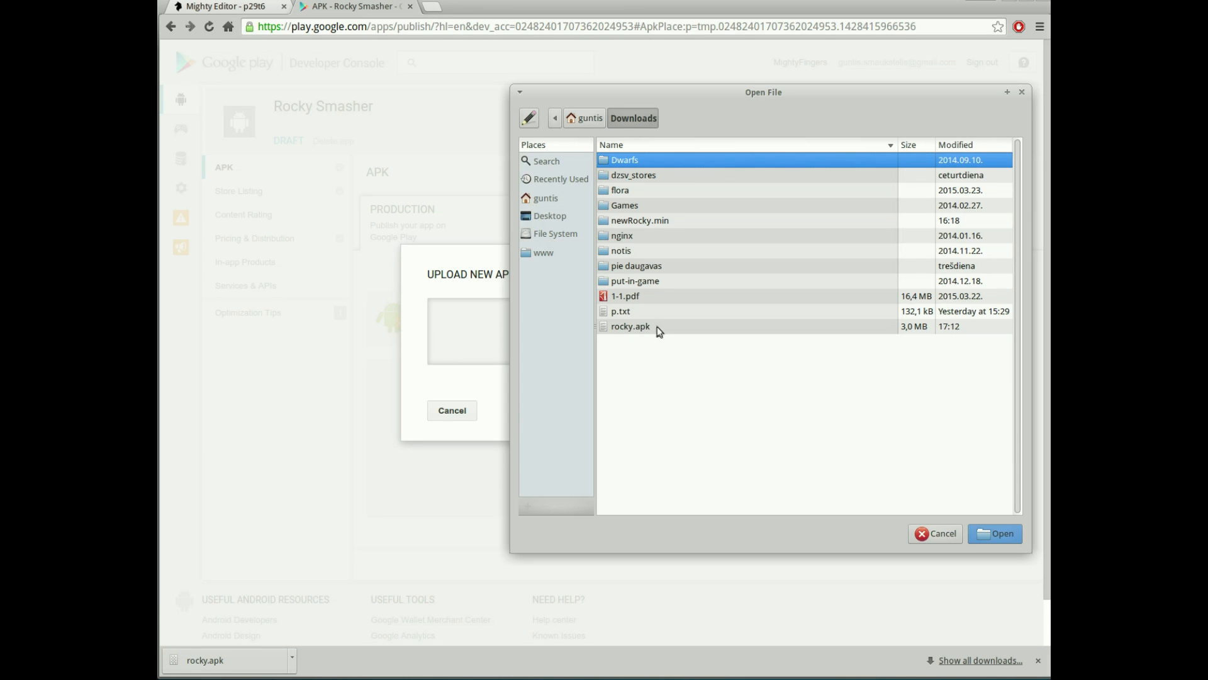
click(757, 329)
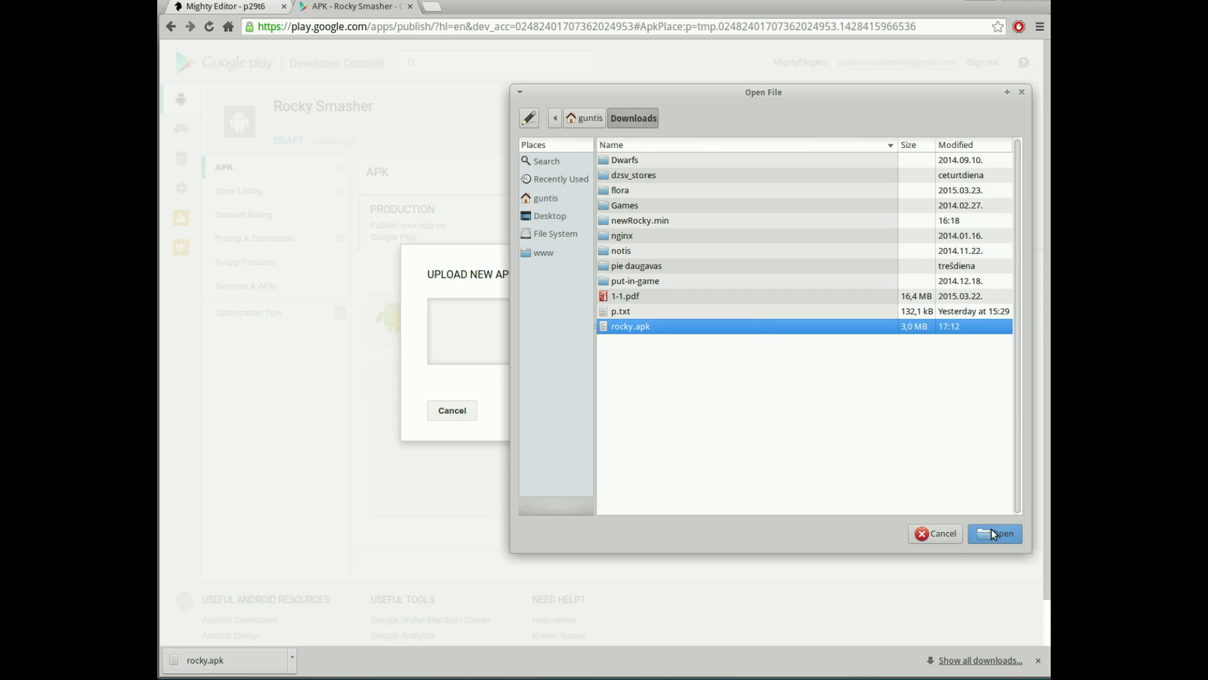
click(991, 533)
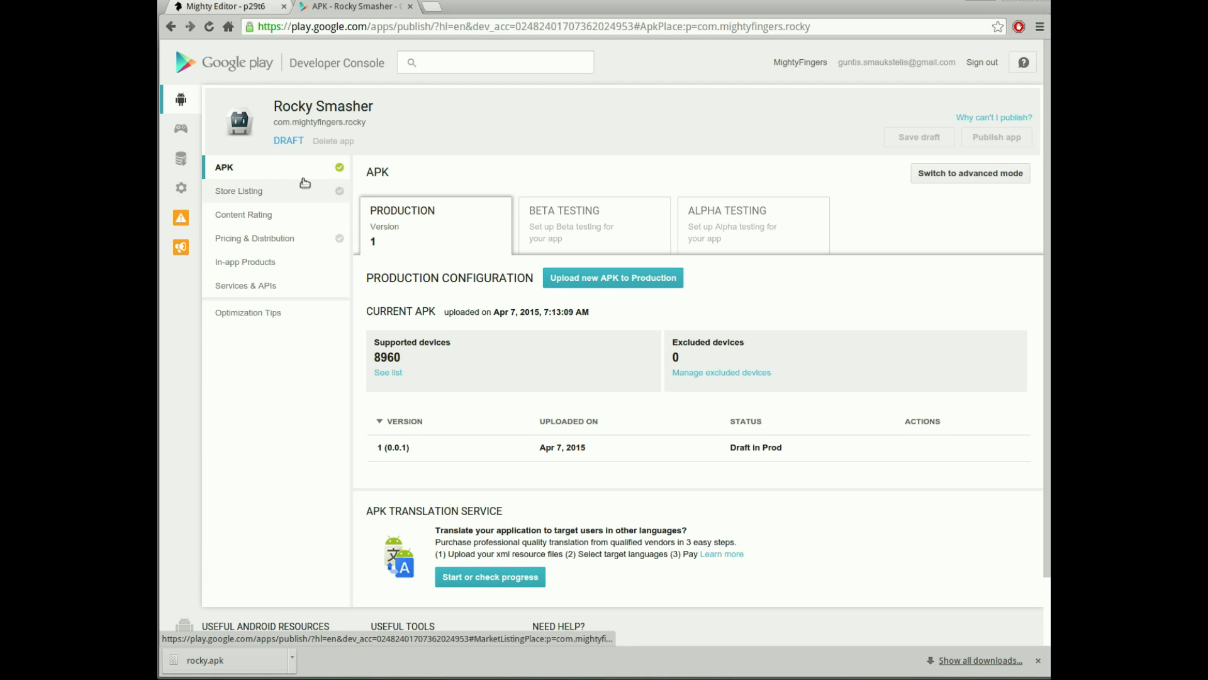
- In Store Listing, paste 'Rocky Smasher' into the short and full description fields
click(281, 194)
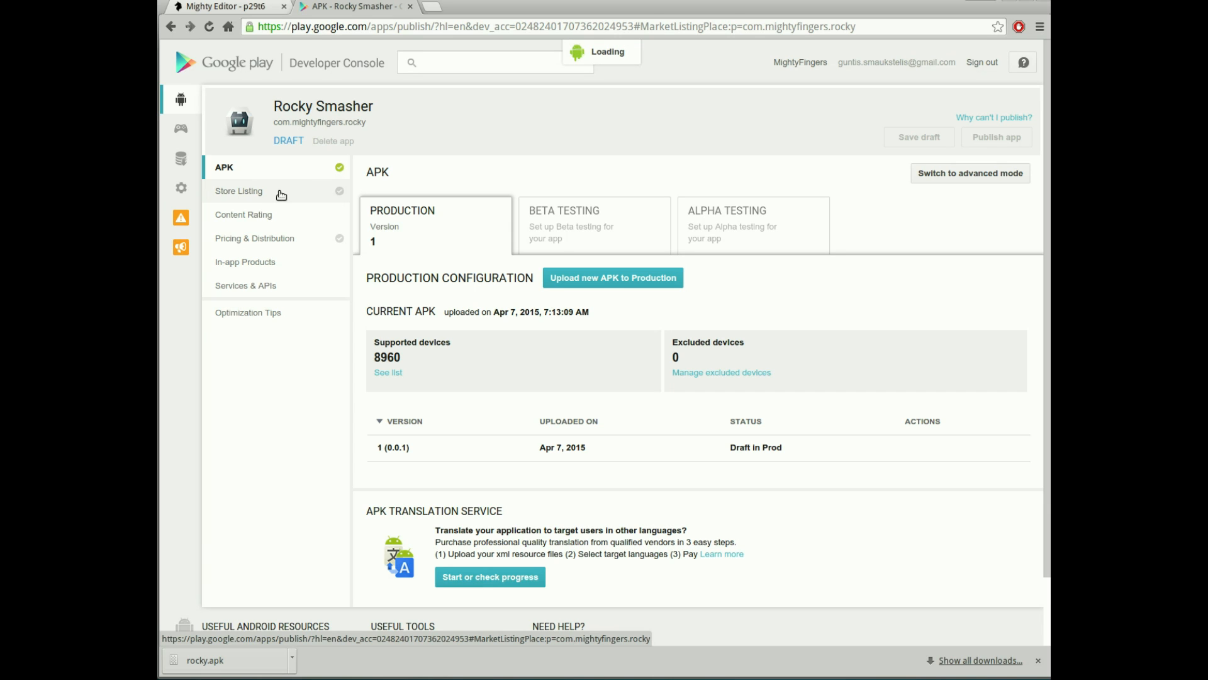
click(661, 332)
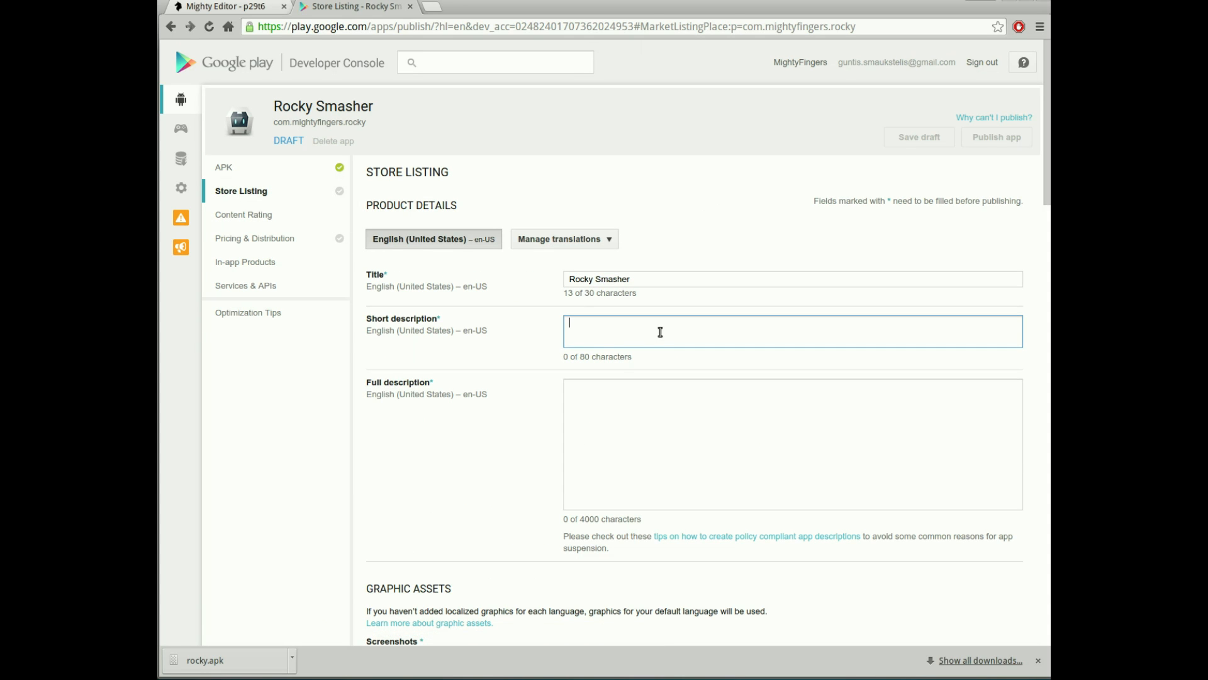
key(ctrl+v)
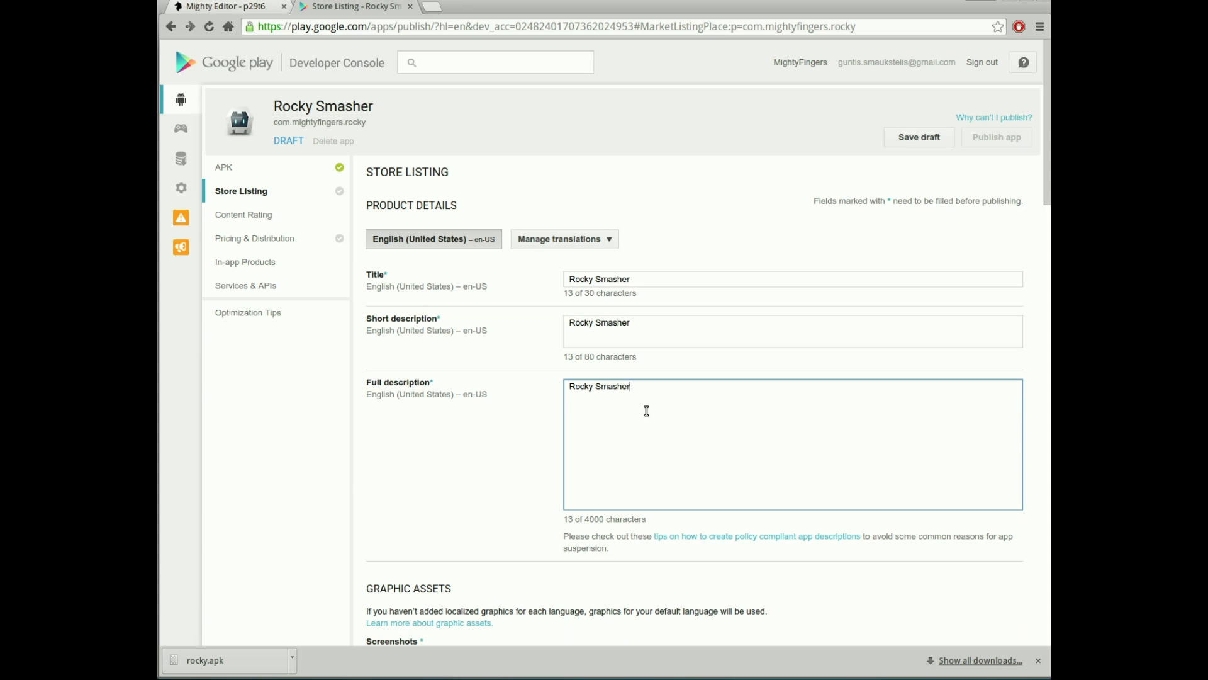
scroll(635, 391, down, 3)
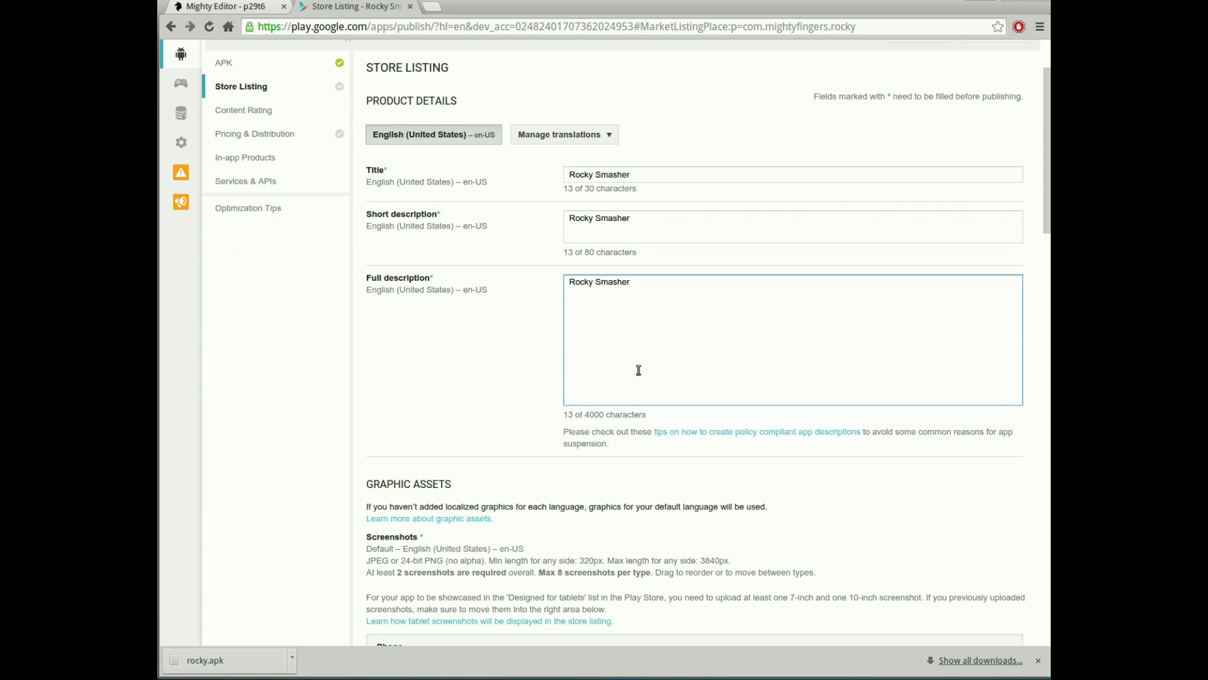
scroll(642, 331, down, 9)
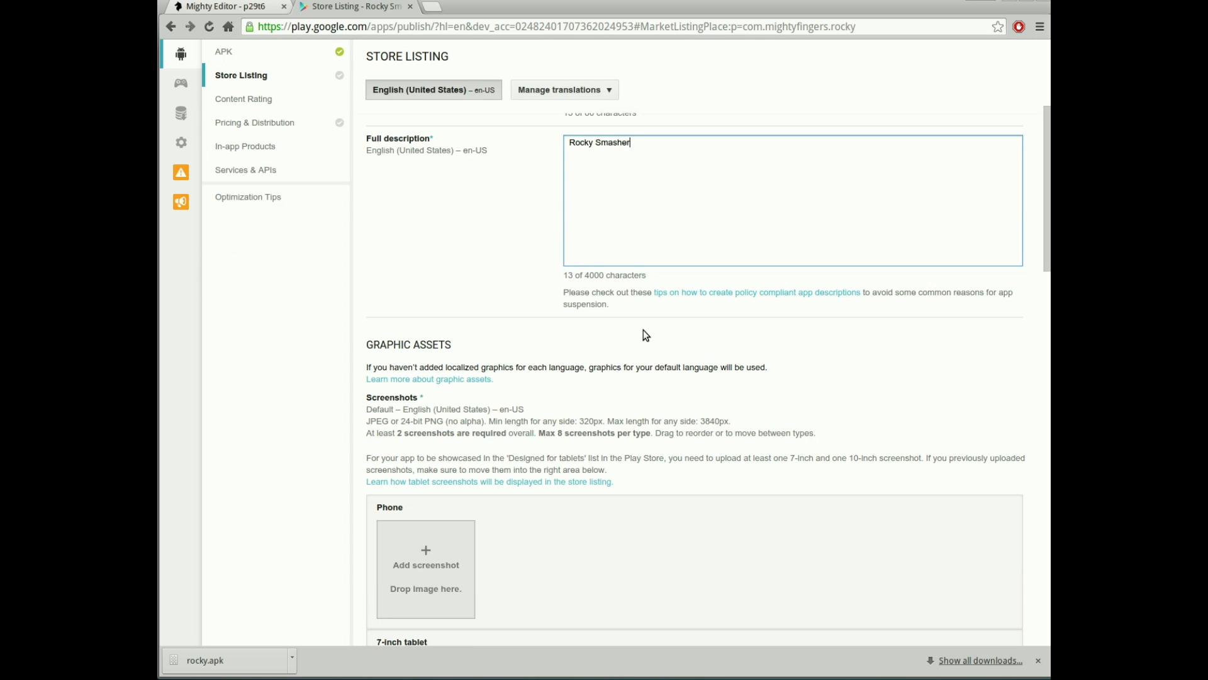
scroll(633, 336, down, 4)
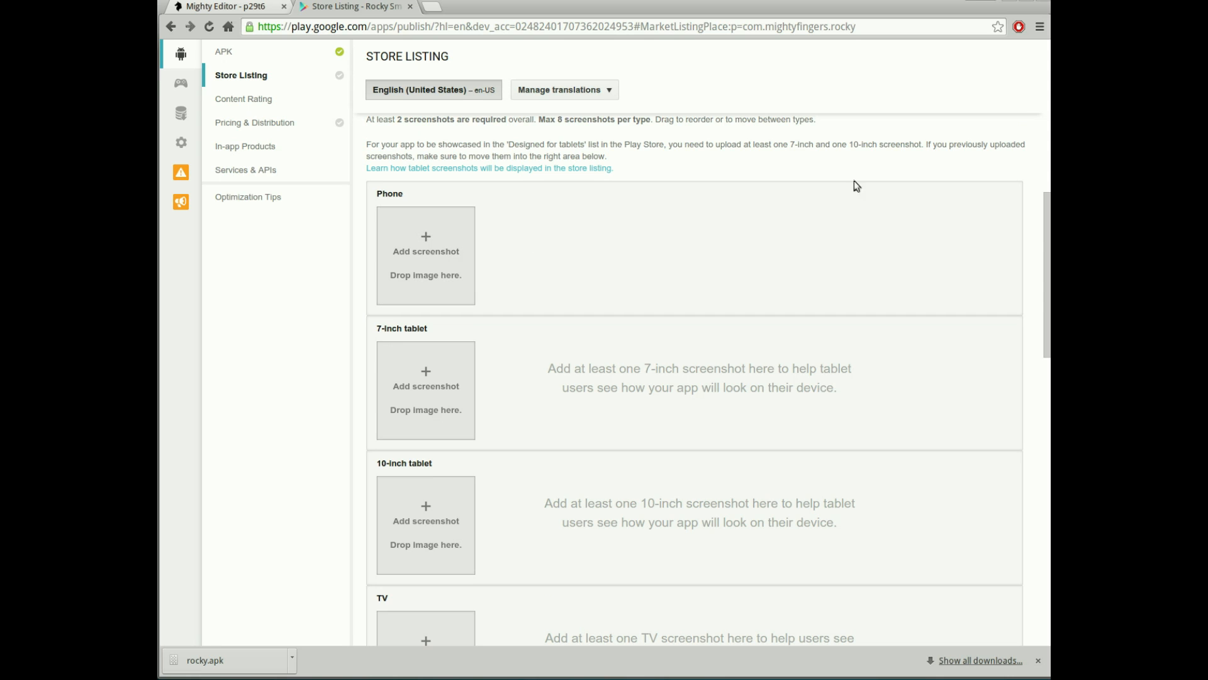
- Add timberman.png and timberman2.png as phone screenshots
drag(1050, 472, 707, 284)
drag(775, 347, 467, 258)
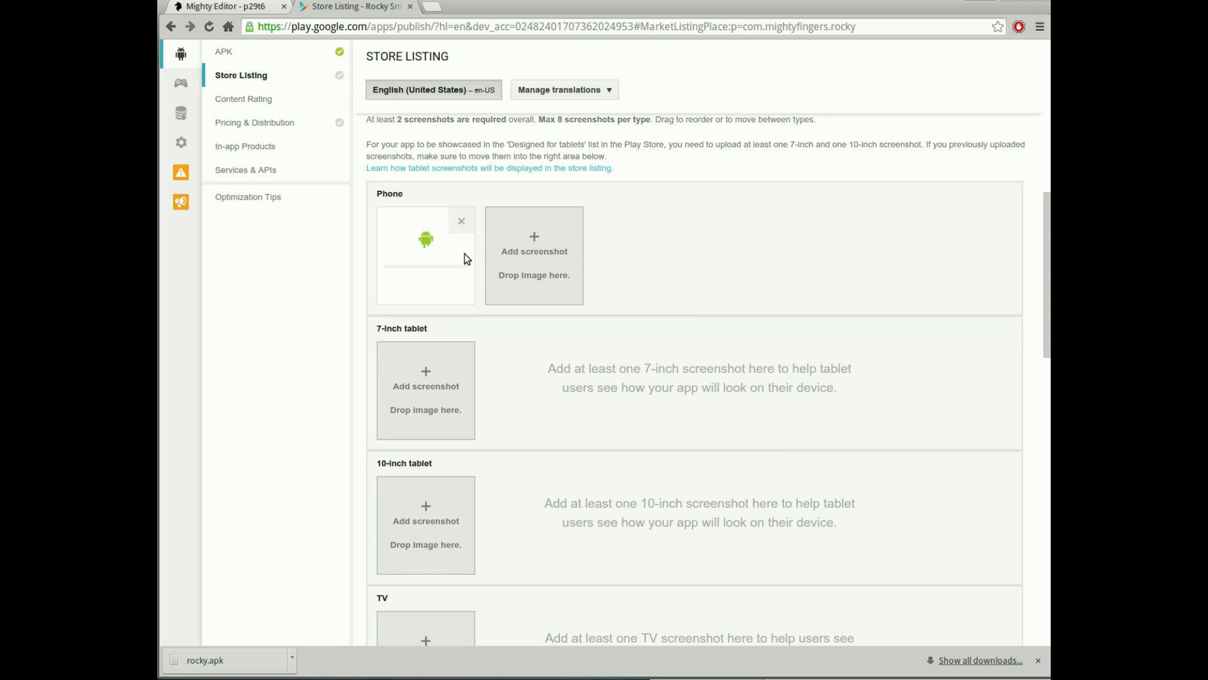
click(1049, 321)
click(793, 357)
drag(779, 360, 563, 246)
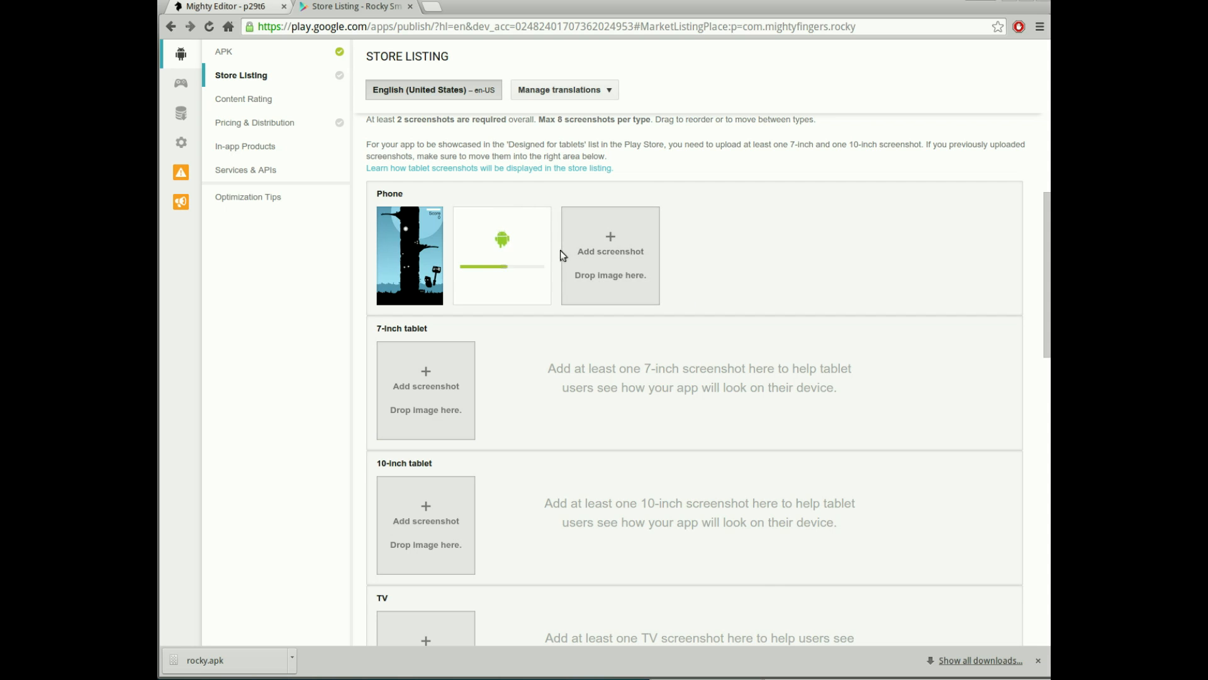
- Upload timberman_512x512.png as the hi-res icon and timberman_1024x500.png as the feature graphic
scroll(823, 340, down, 3)
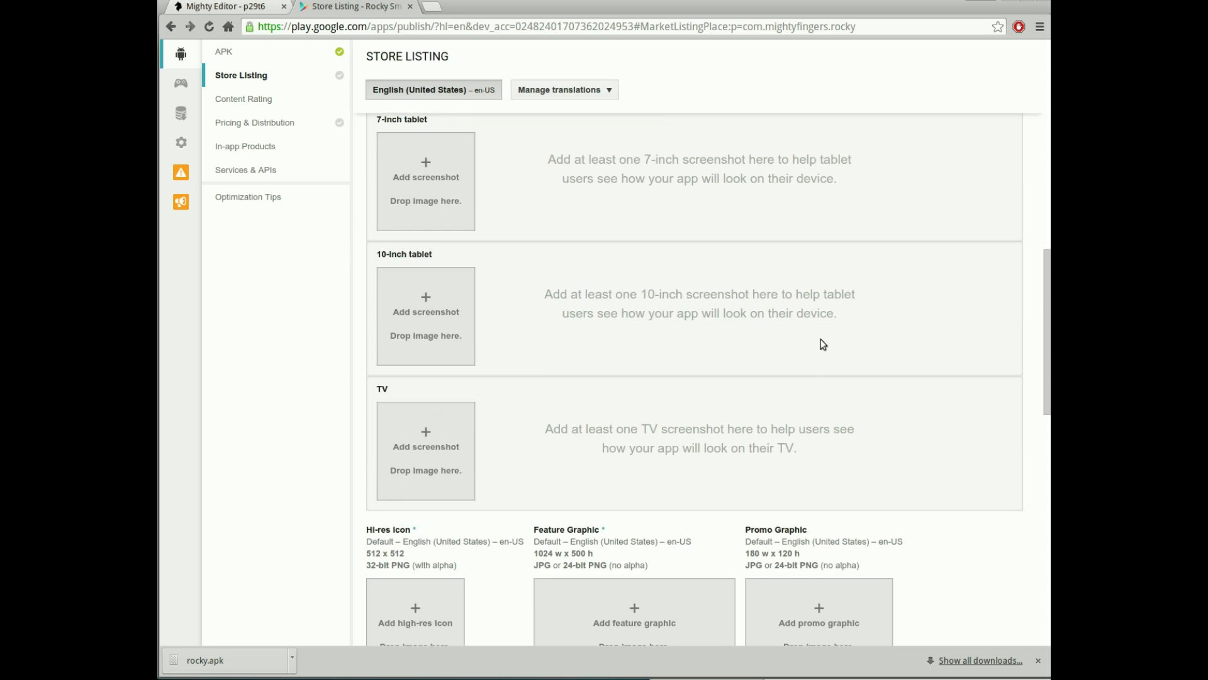
scroll(812, 343, down, 3)
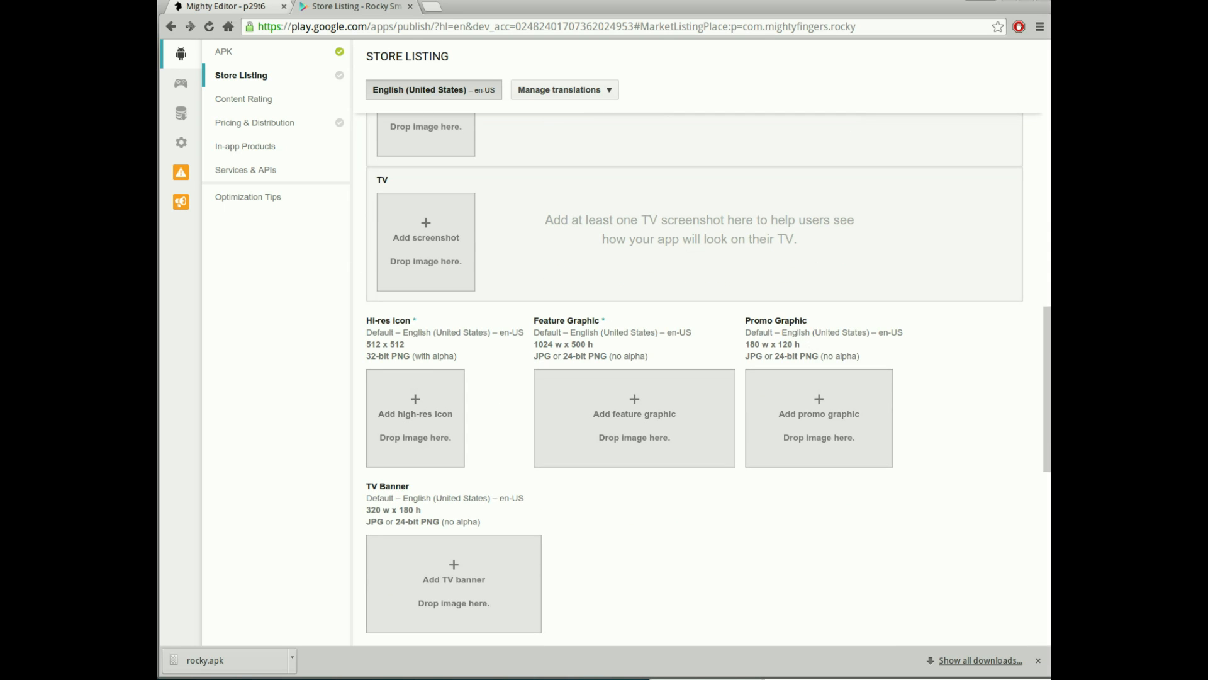
key(alt+Tab)
drag(786, 370, 415, 412)
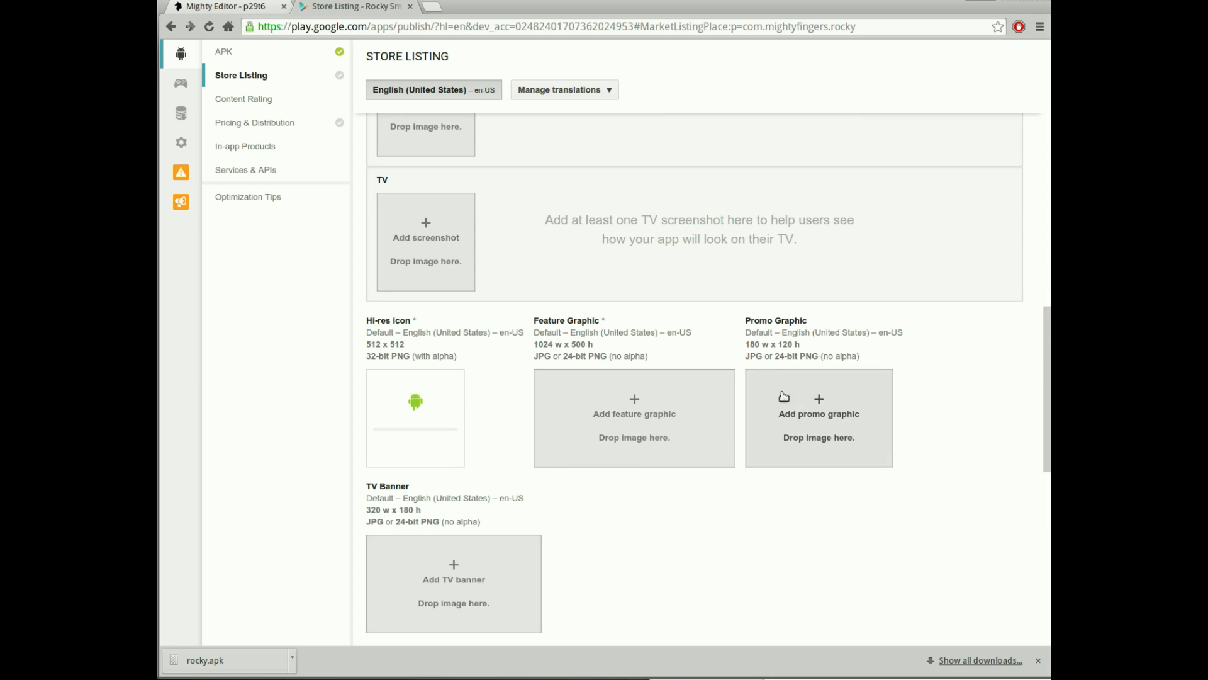
key(alt+Tab)
click(836, 384)
drag(835, 387, 588, 395)
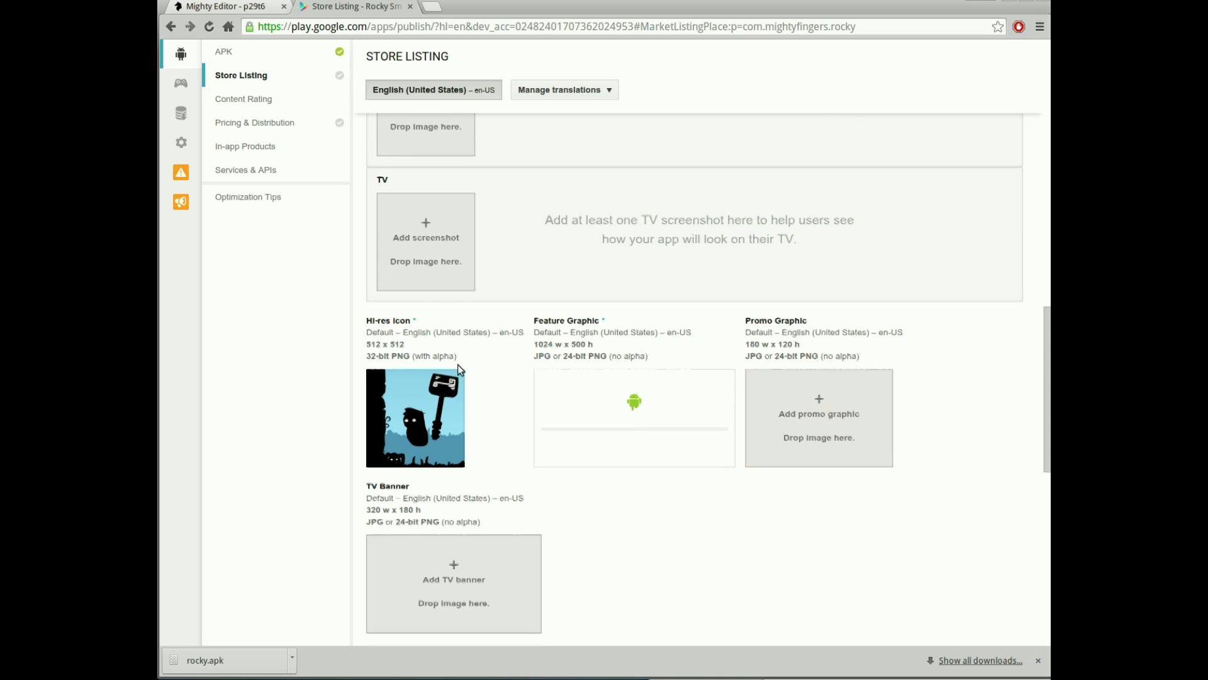
- Set the application type to Games
scroll(456, 327, up, 3)
scroll(655, 396, down, 6)
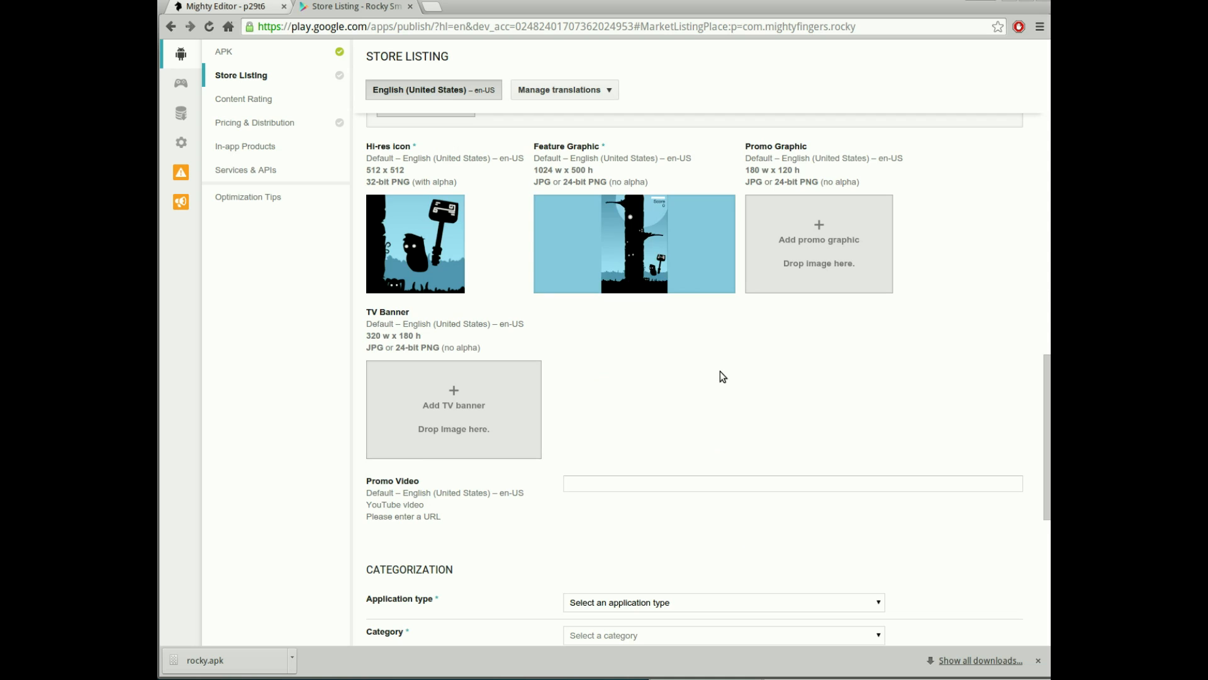
scroll(721, 372, down, 5)
click(612, 296)
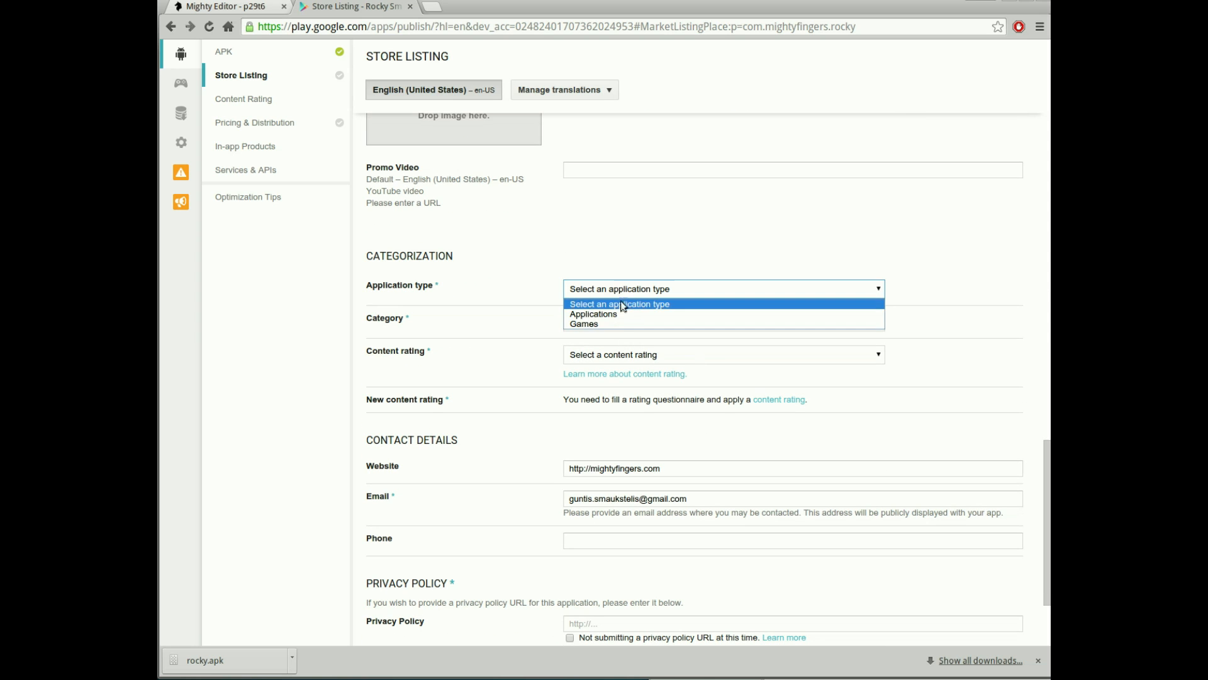
click(603, 322)
click(604, 322)
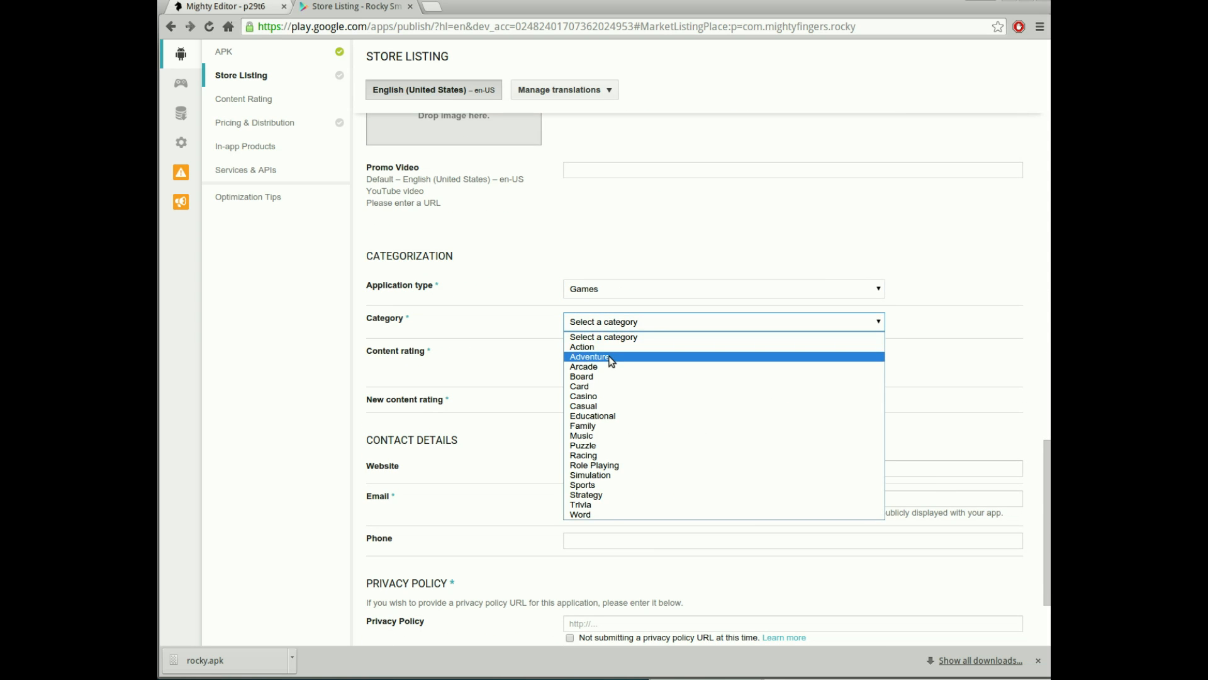
- Set the category to Arcade and the content rating to Everyone
click(602, 366)
click(601, 362)
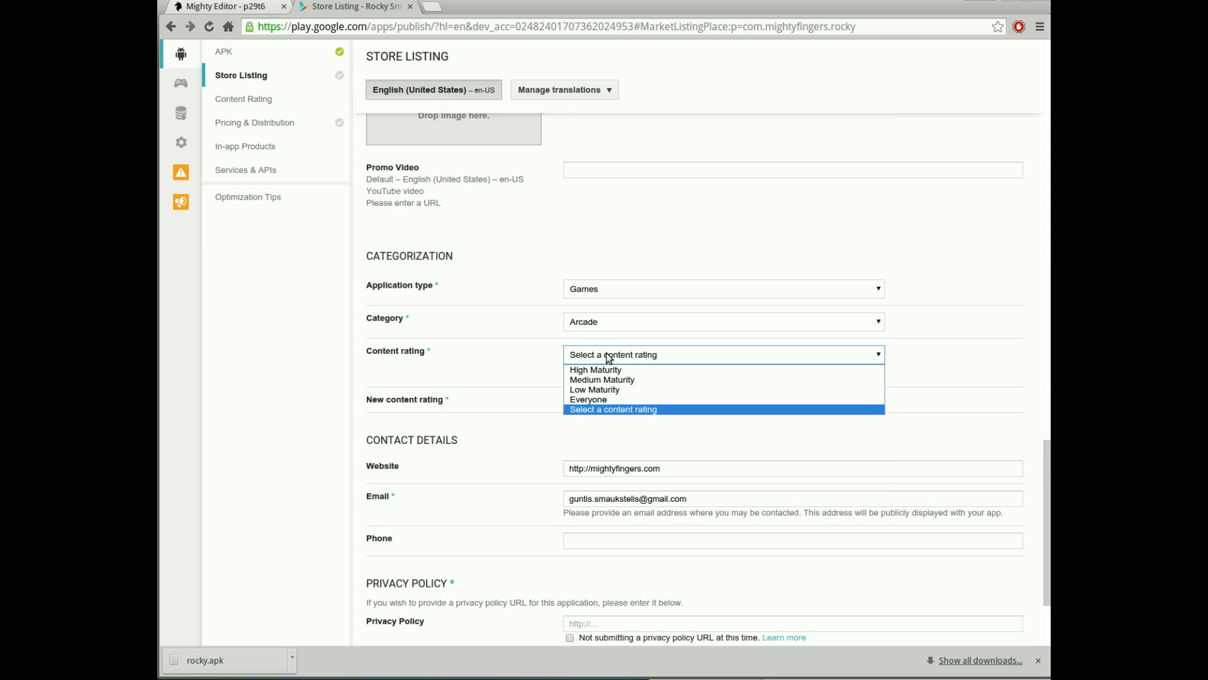
click(601, 397)
click(969, 402)
- Tick 'Not submitting a privacy policy URL' and save the store listing draft
scroll(965, 394, down, 2)
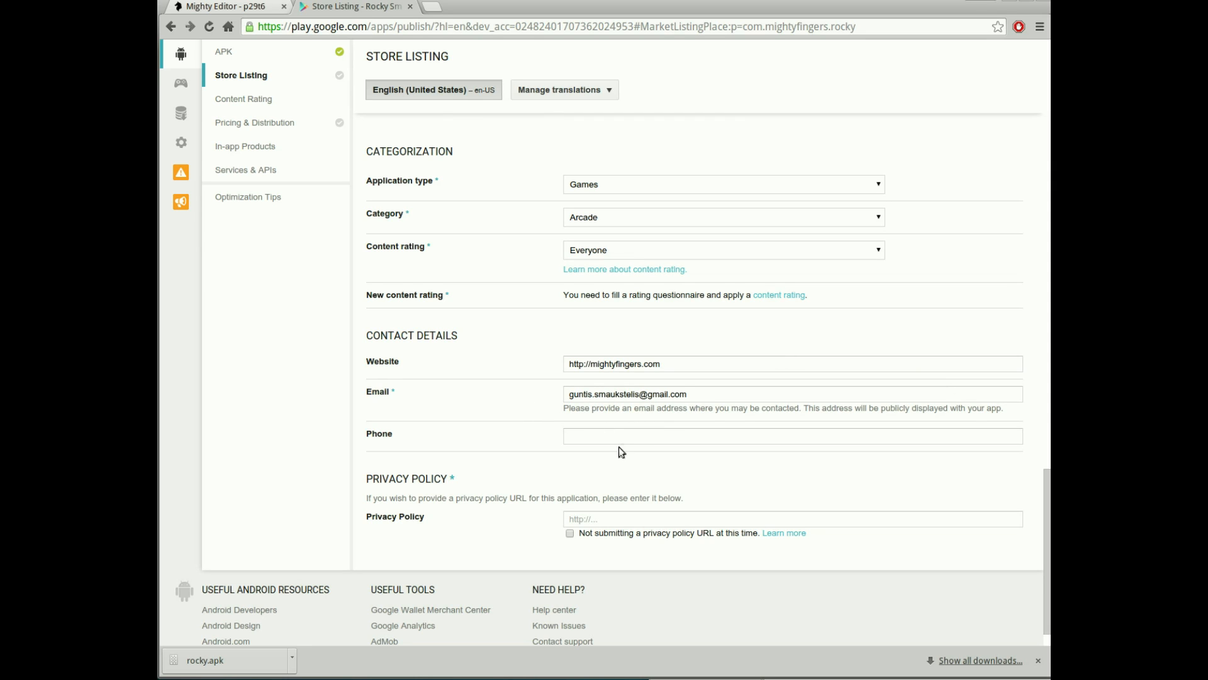
scroll(634, 490, down, 1)
click(570, 493)
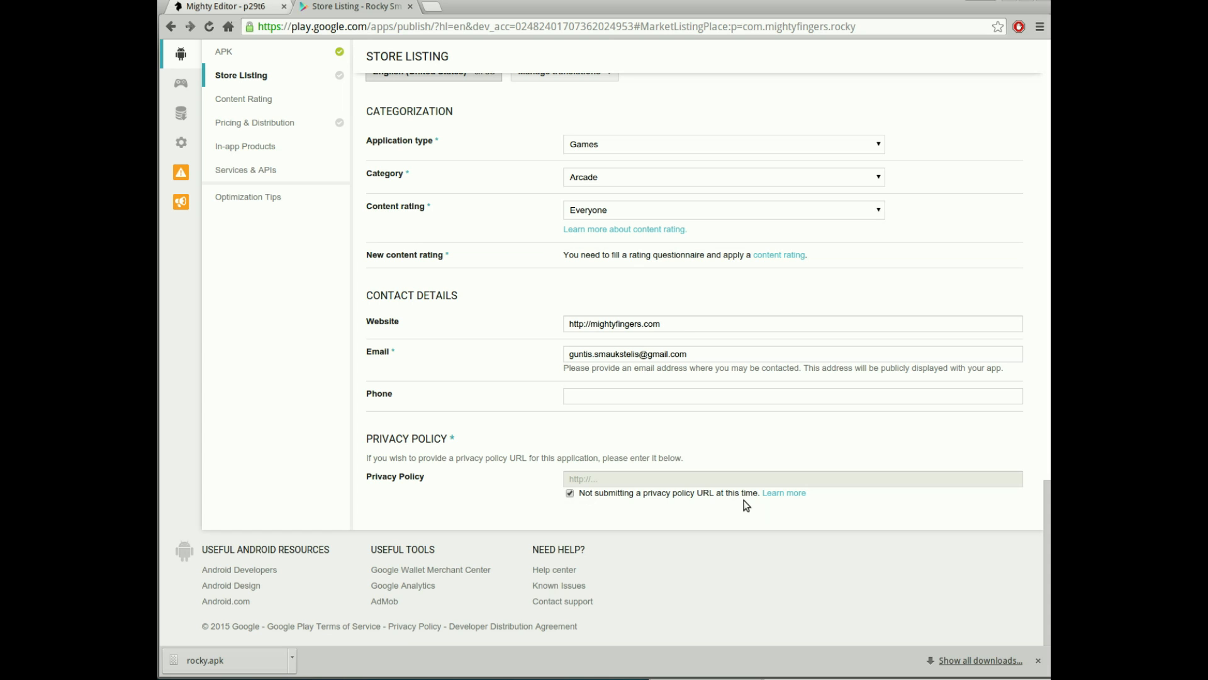
scroll(842, 563, up, 20)
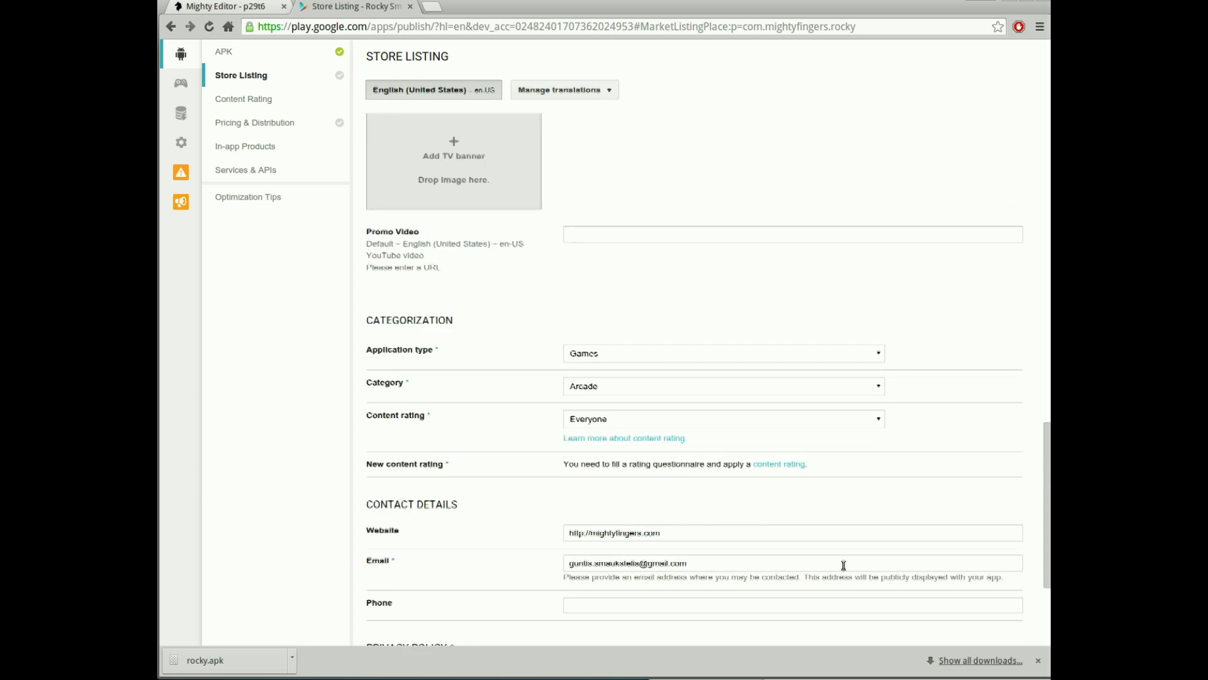
scroll(827, 565, up, 5)
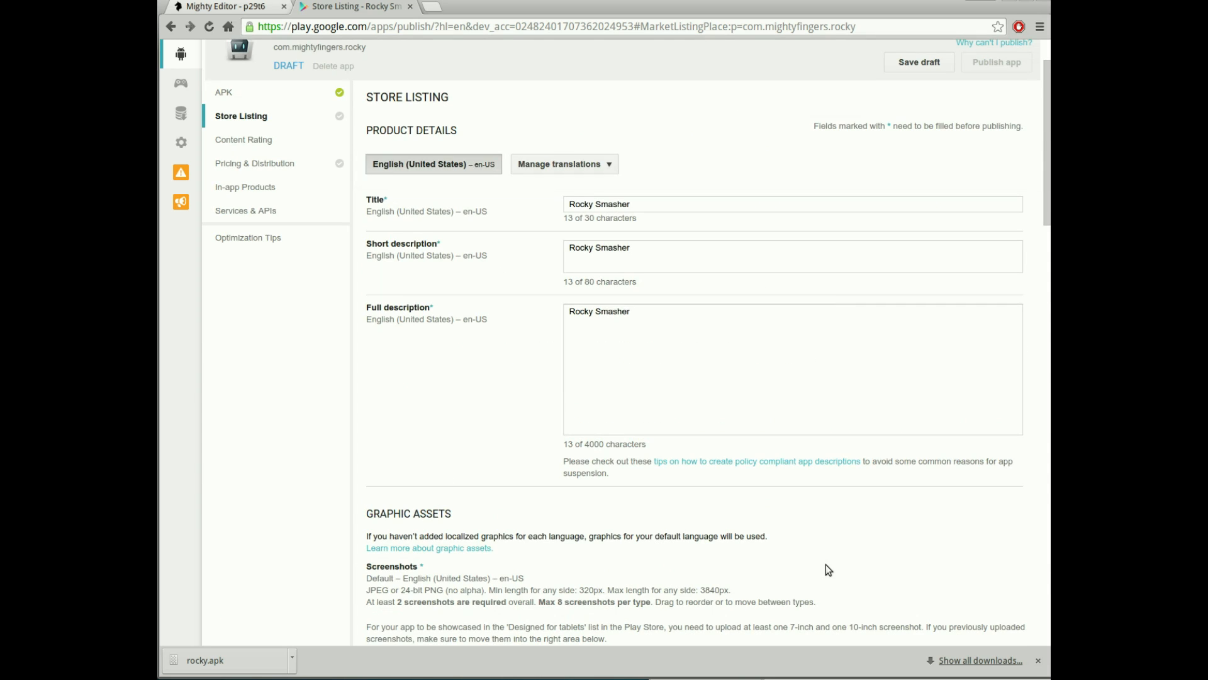
click(932, 66)
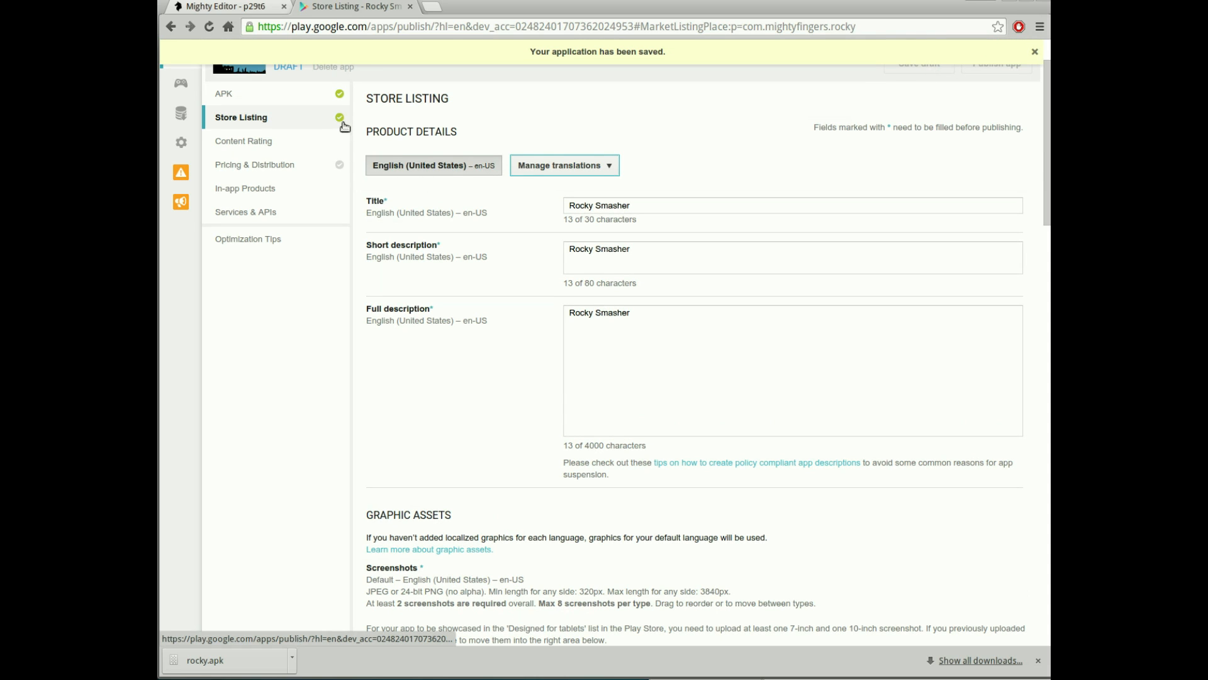
click(284, 147)
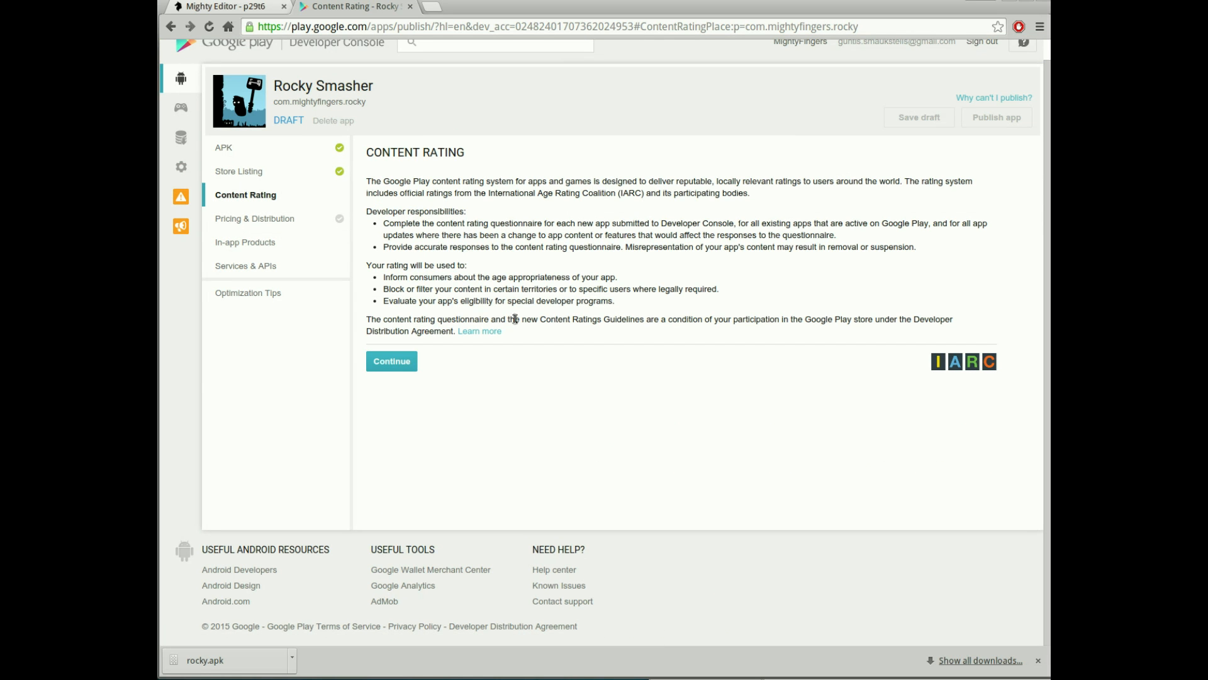
- Start the questionnaire, enter the contact e-mail address, and choose the Reference, News, or Educational category
click(402, 371)
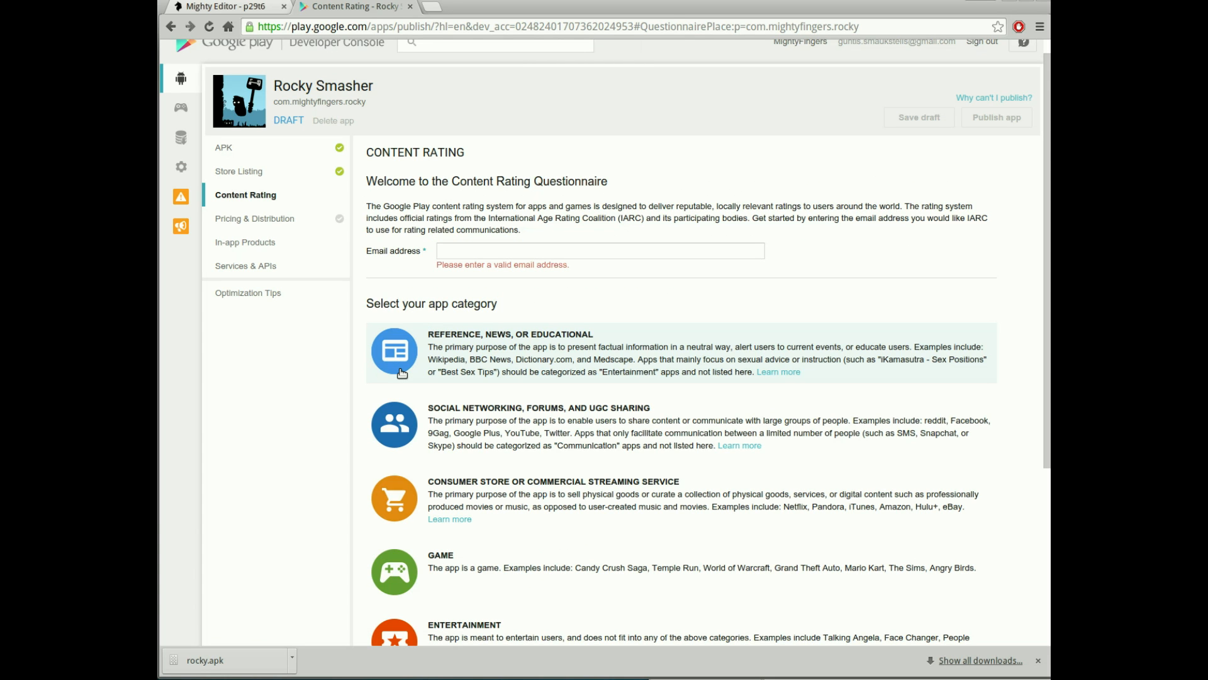
click(527, 247)
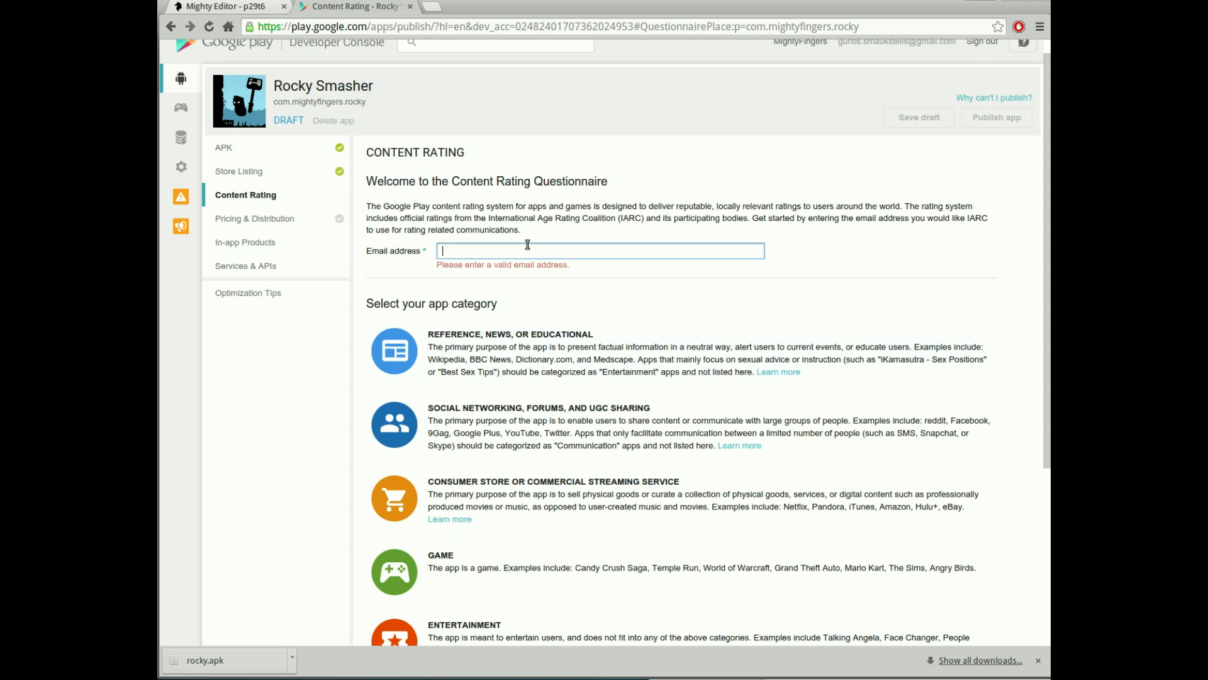
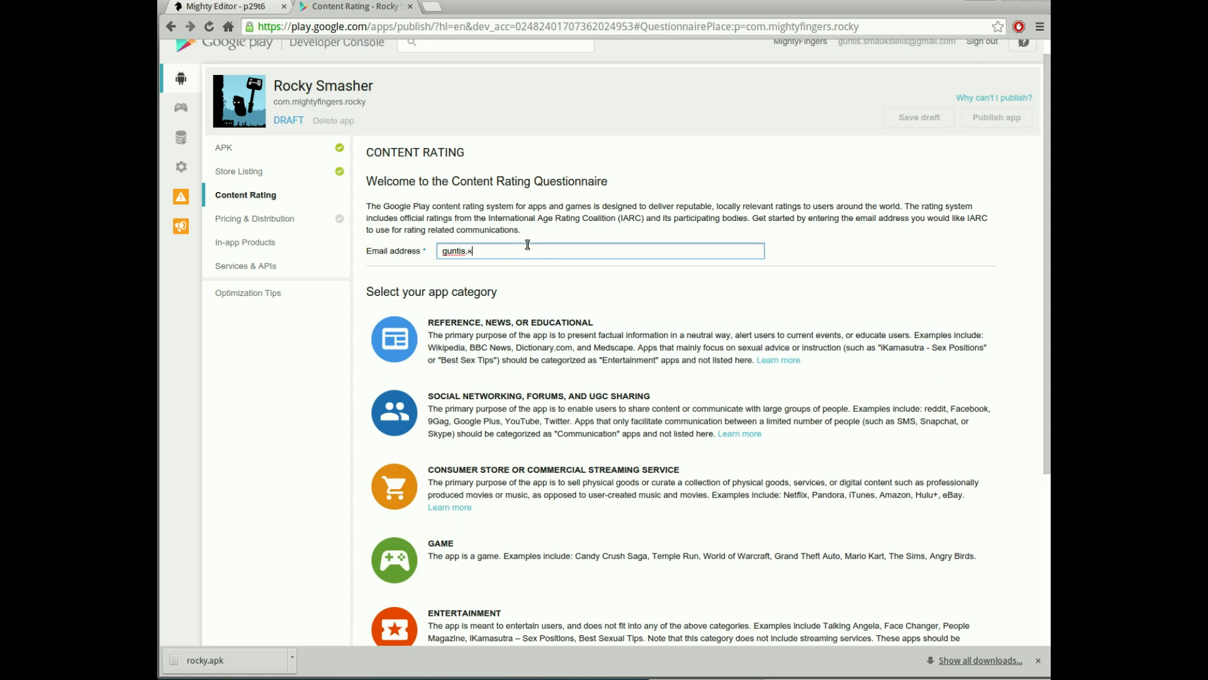
click(597, 349)
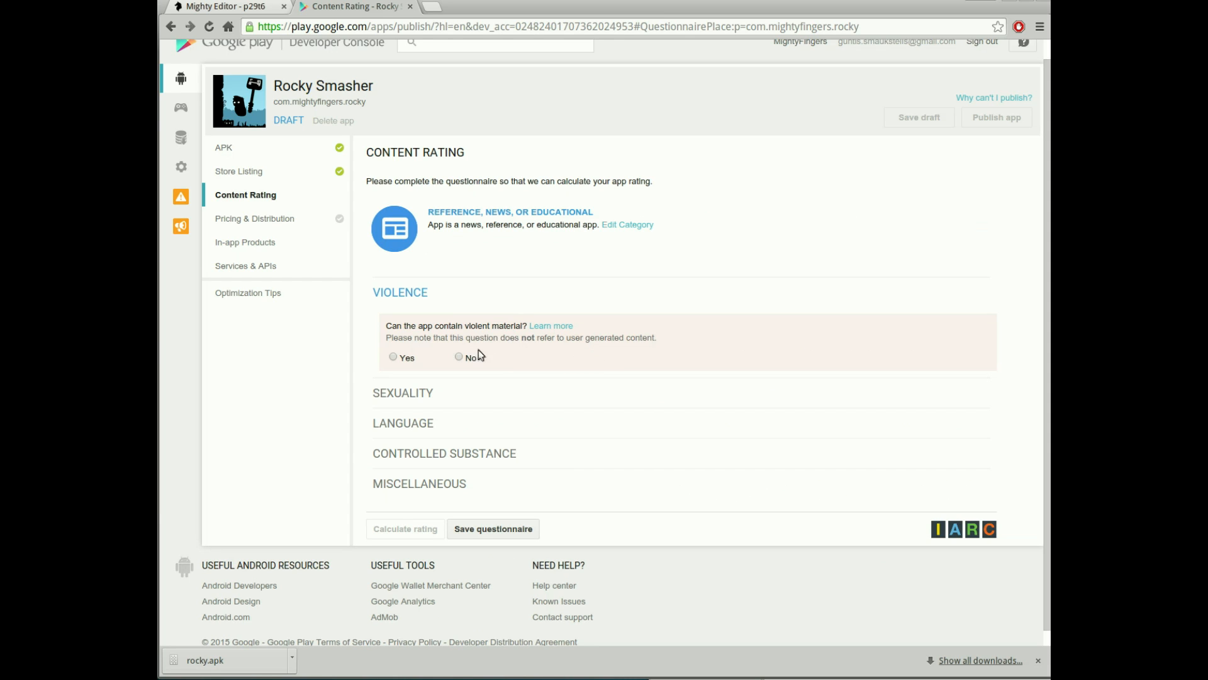
- Answer No to the violence, sexuality, offensive language and illegal drugs questions
click(460, 357)
click(460, 459)
scroll(461, 460, down, 5)
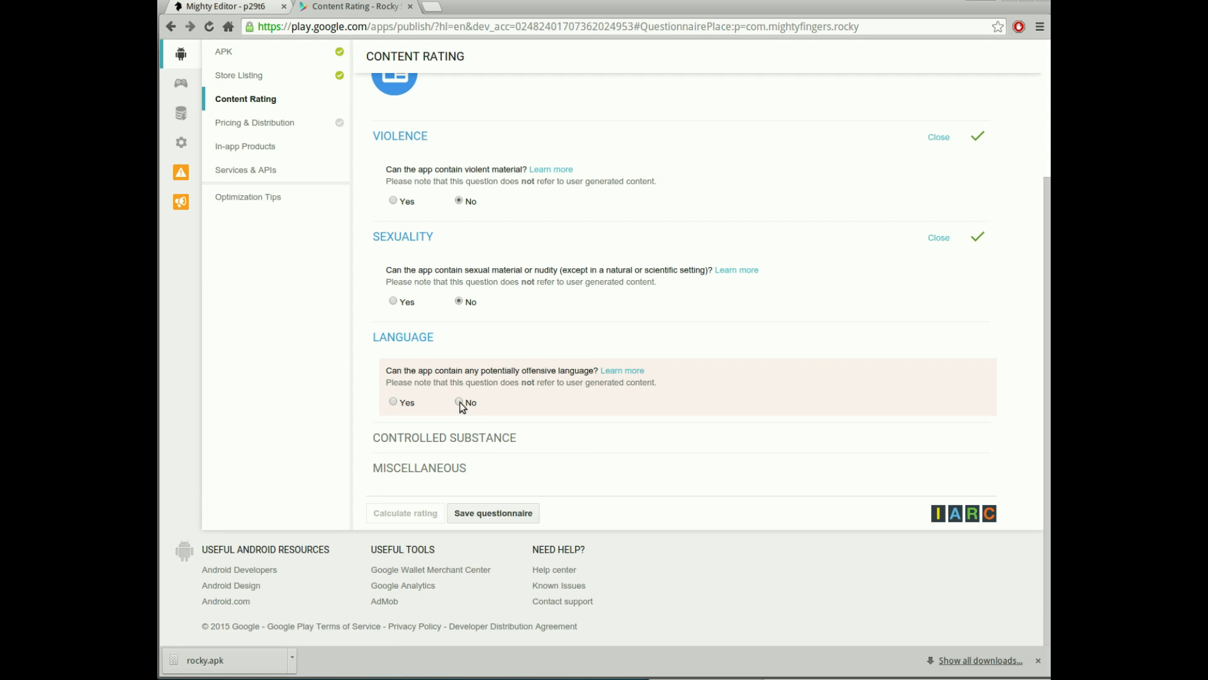
click(459, 402)
scroll(478, 418, down, 2)
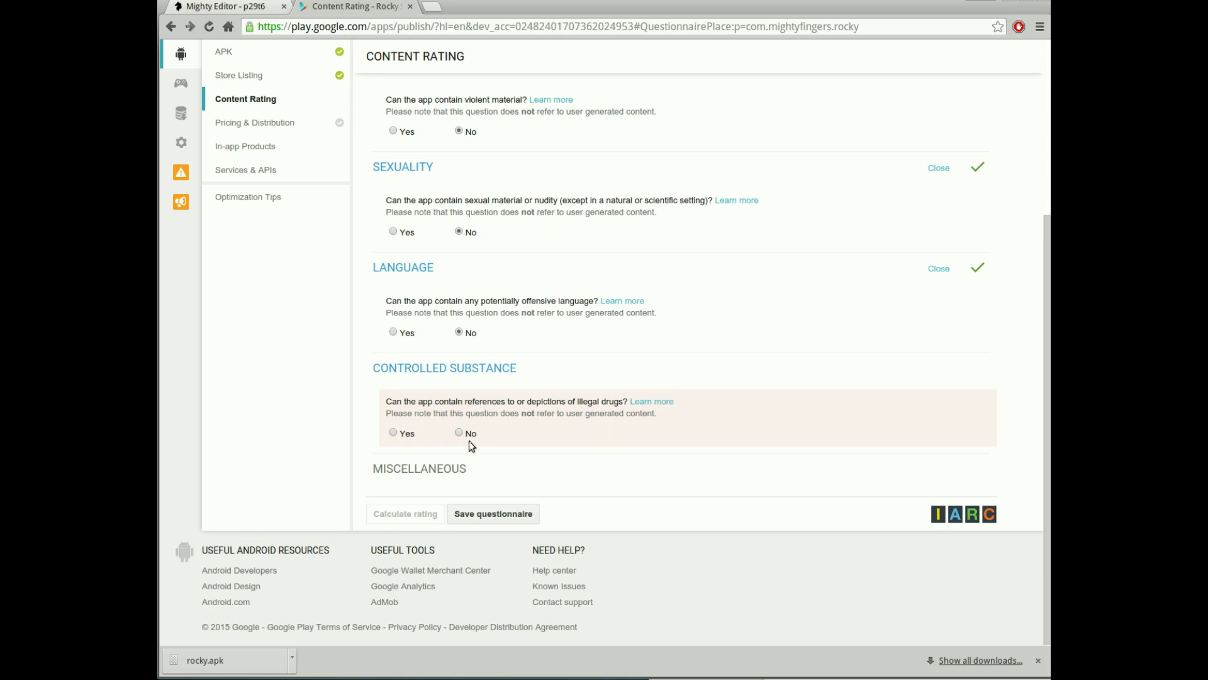
click(459, 432)
- Answer No to user interaction, personal info, location sharing and digital purchases, then save the questionnaire
scroll(538, 428, down, 4)
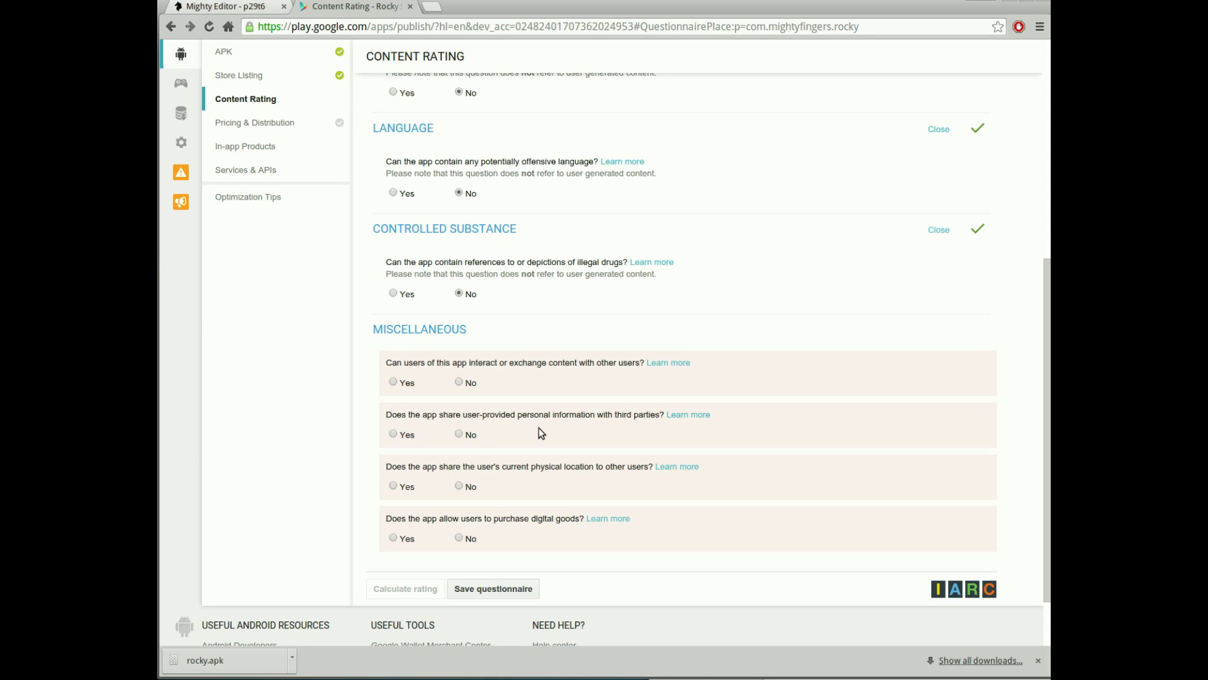
scroll(539, 428, down, 2)
click(458, 313)
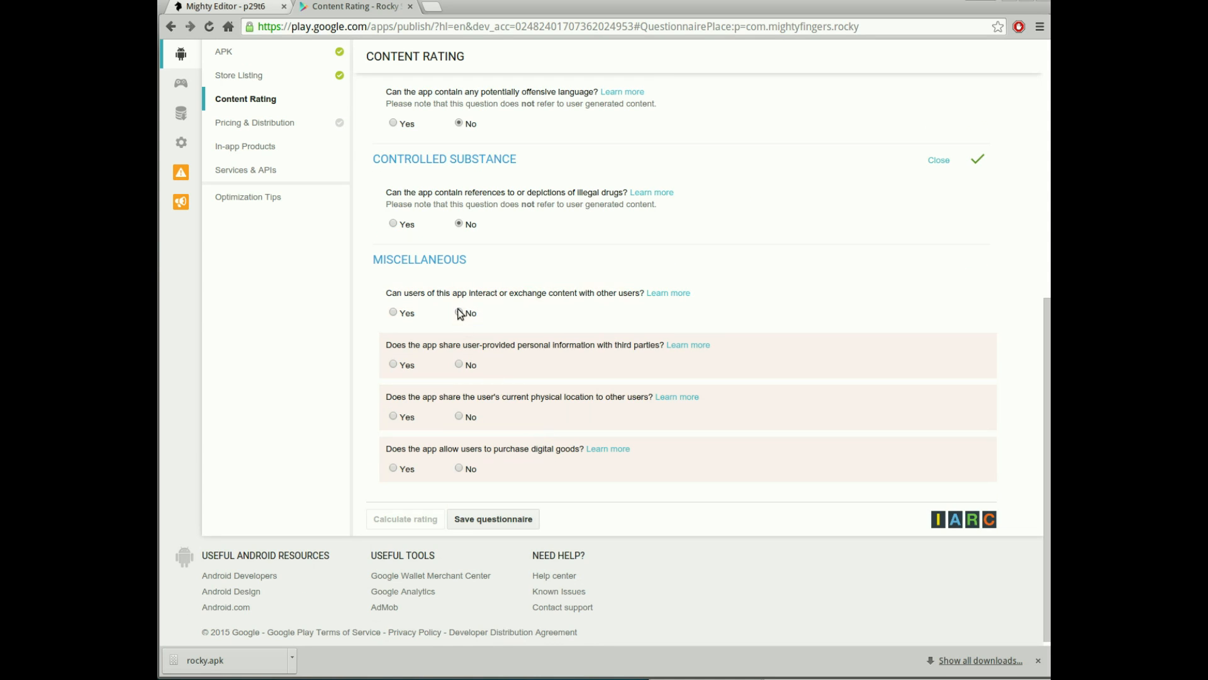
click(459, 364)
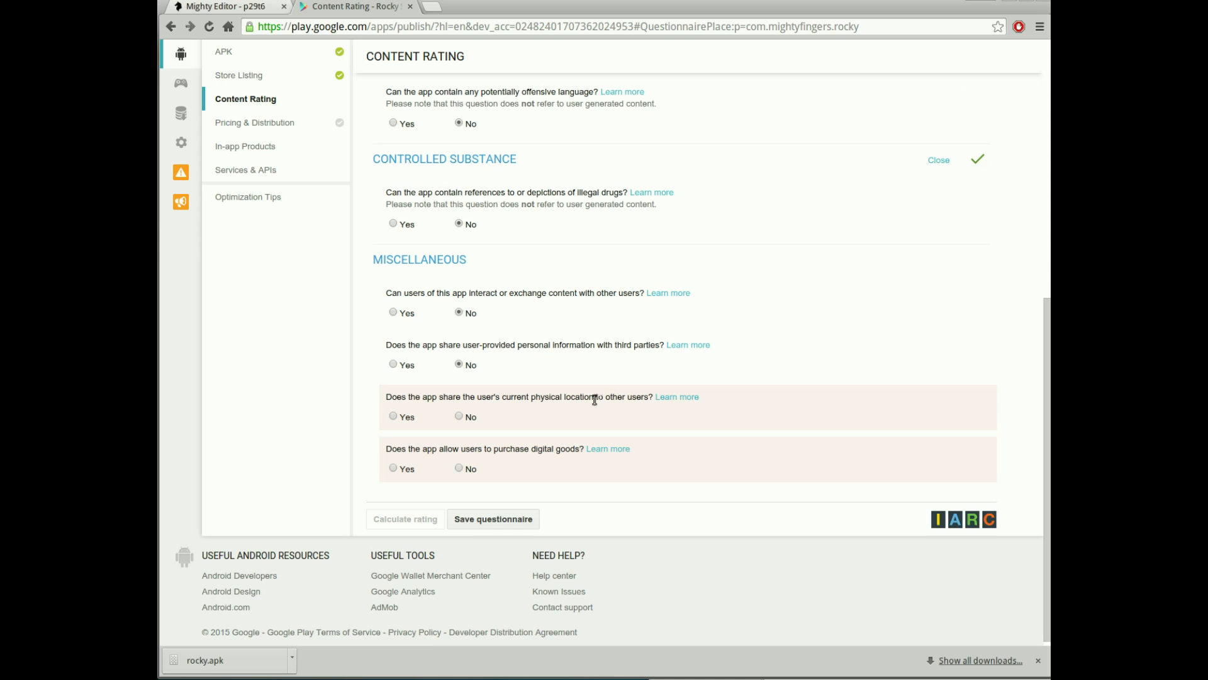
click(459, 416)
click(459, 468)
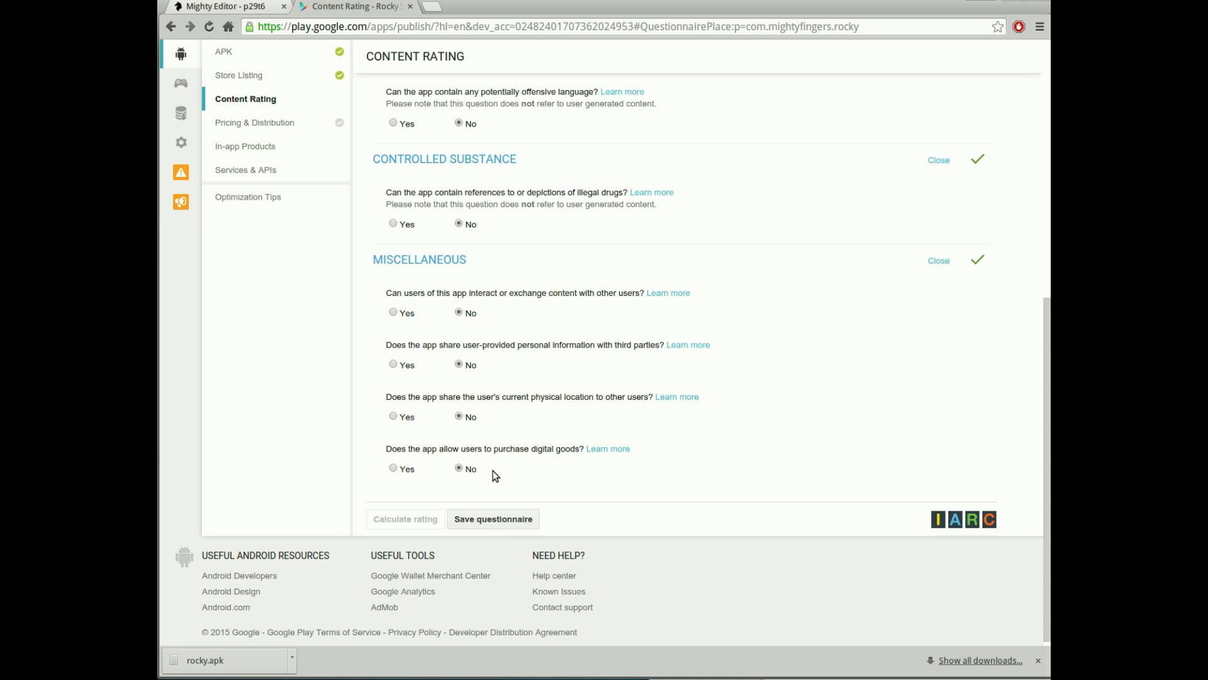
click(490, 518)
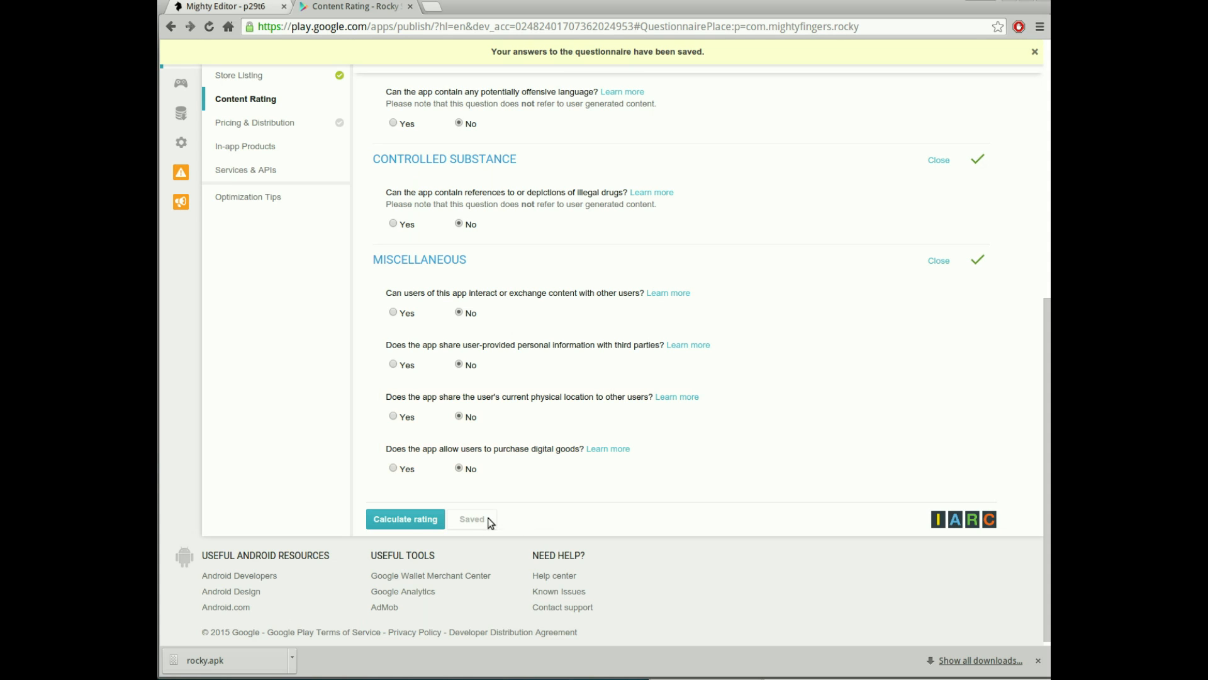
- Calculate Rocky Smasher's content rating (PEGI 3, IARC 3+) from the saved questionnaire and apply it
click(405, 520)
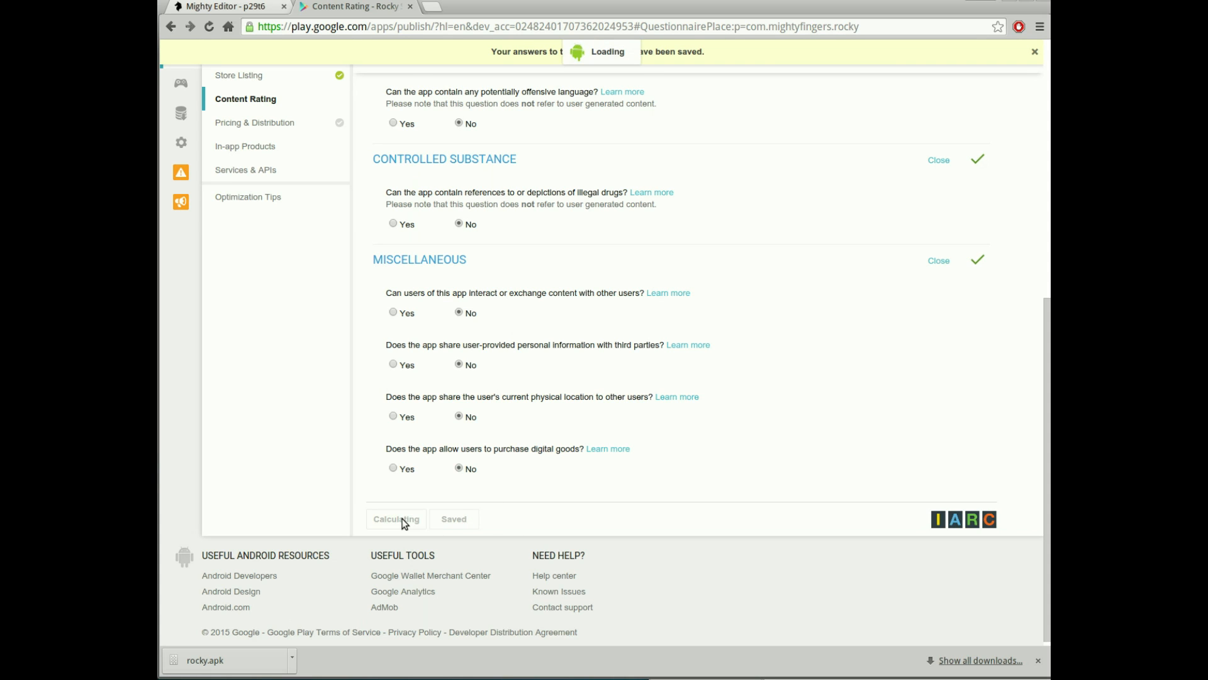
scroll(440, 464, down, 3)
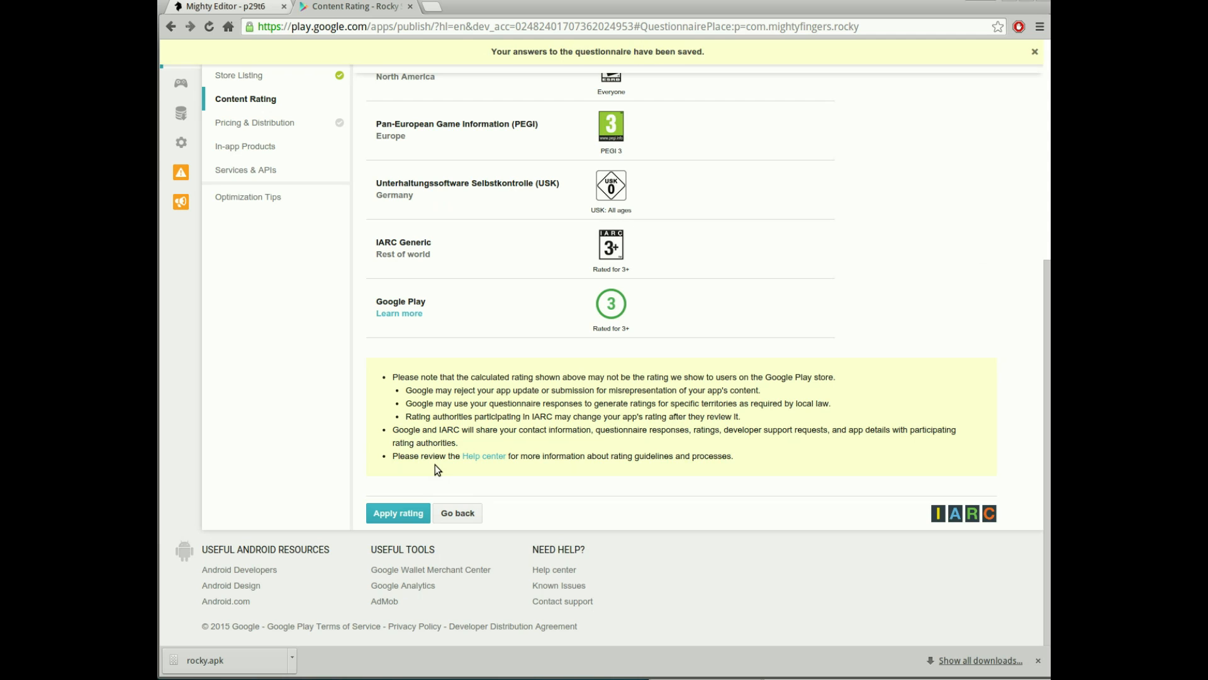
click(390, 516)
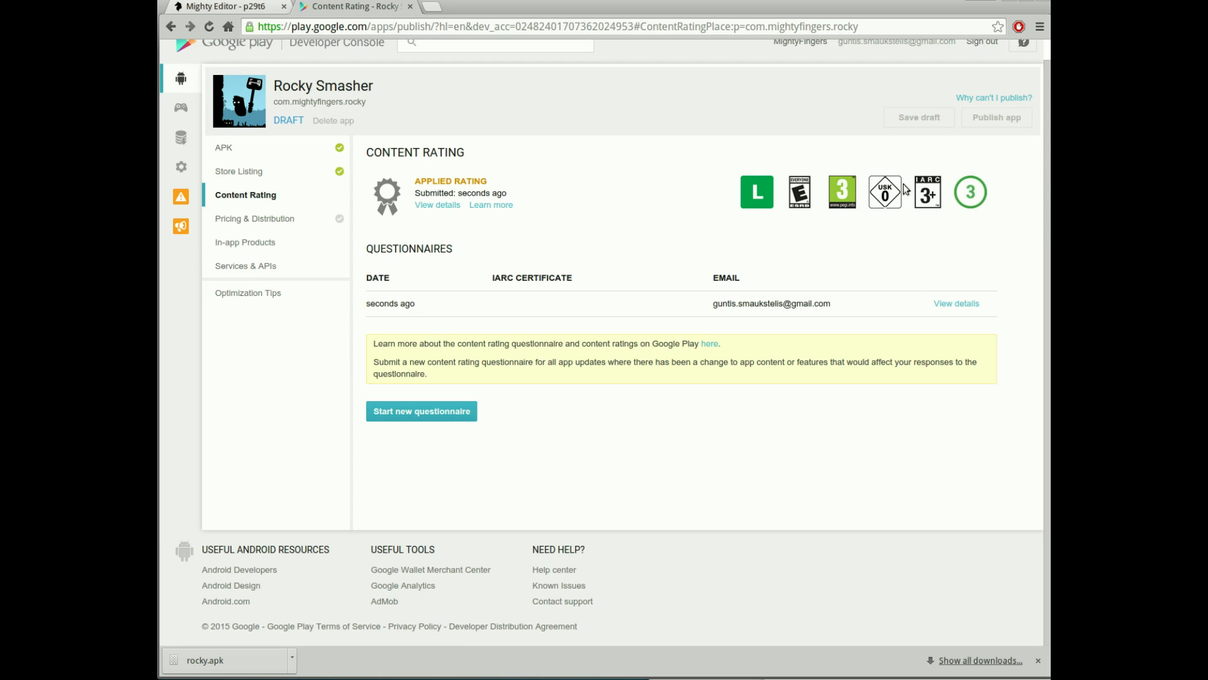
- In Pricing & Distribution, make Rocky Smasher available in all 140 countries
click(246, 226)
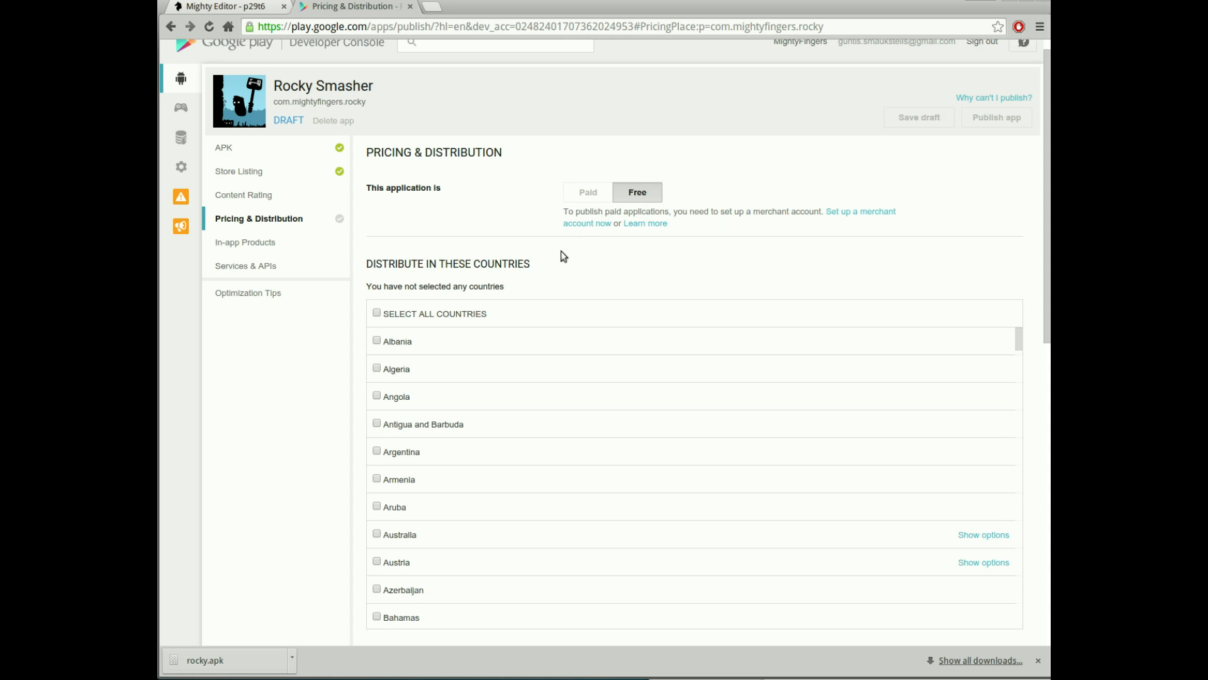
scroll(567, 258, down, 2)
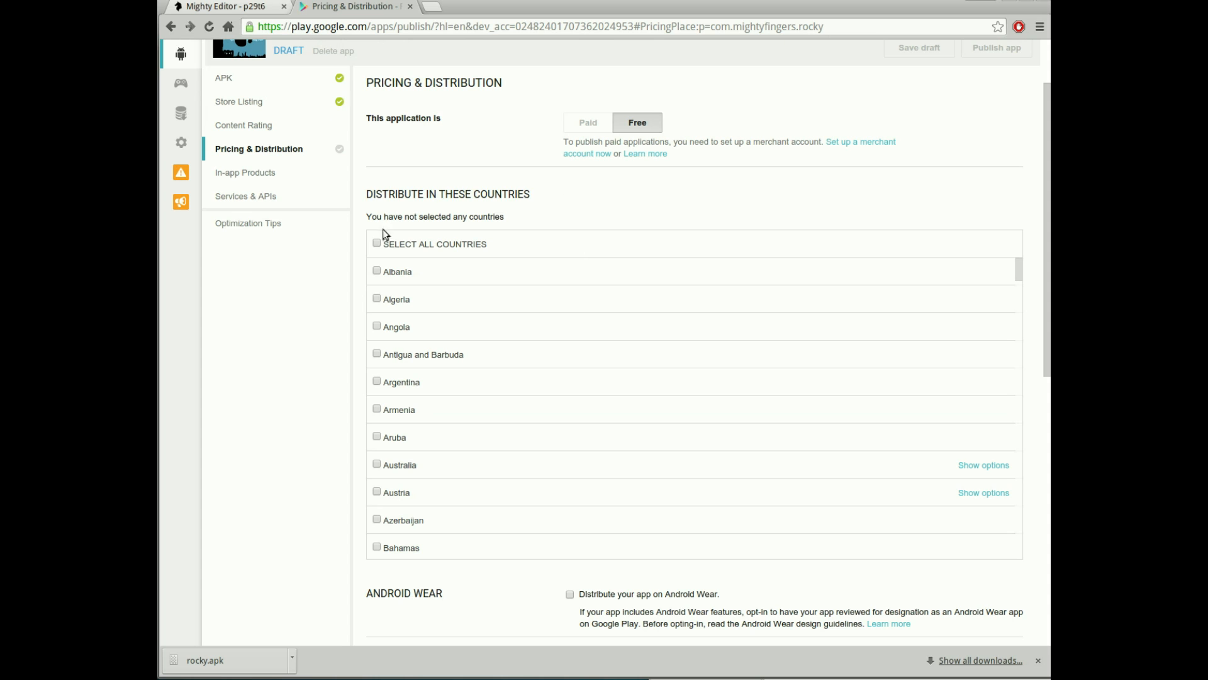
click(378, 245)
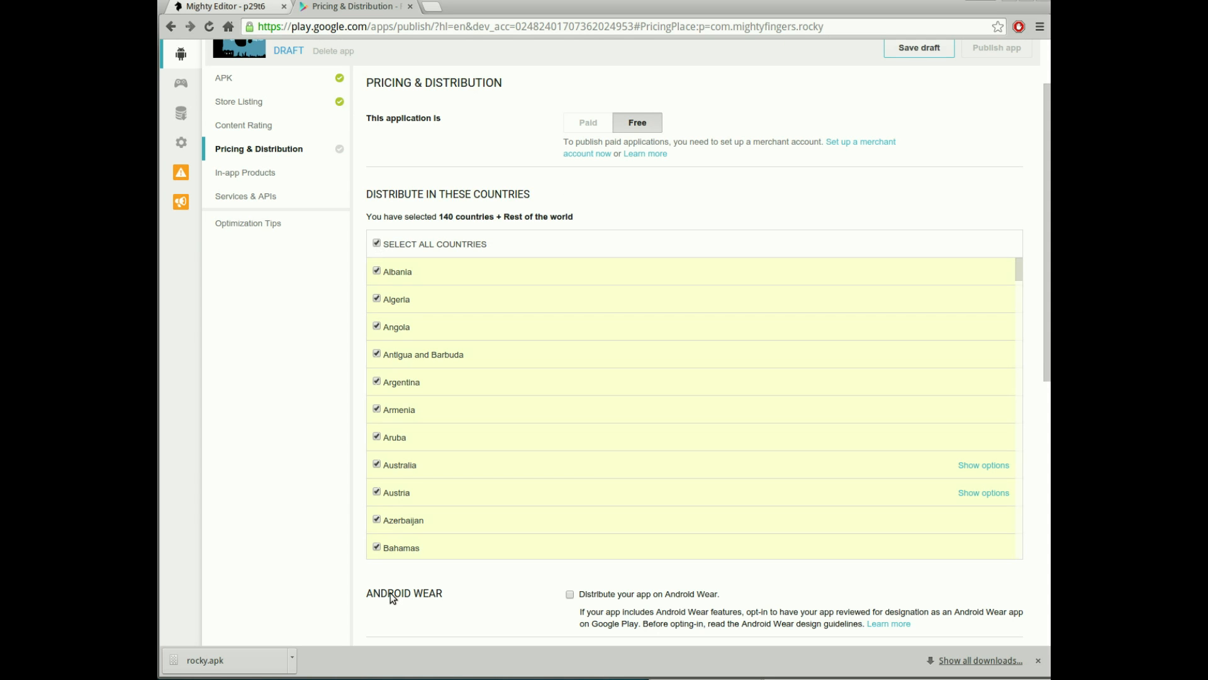
- Accept the Content guidelines and US export laws declarations and save the draft
scroll(310, 579, down, 8)
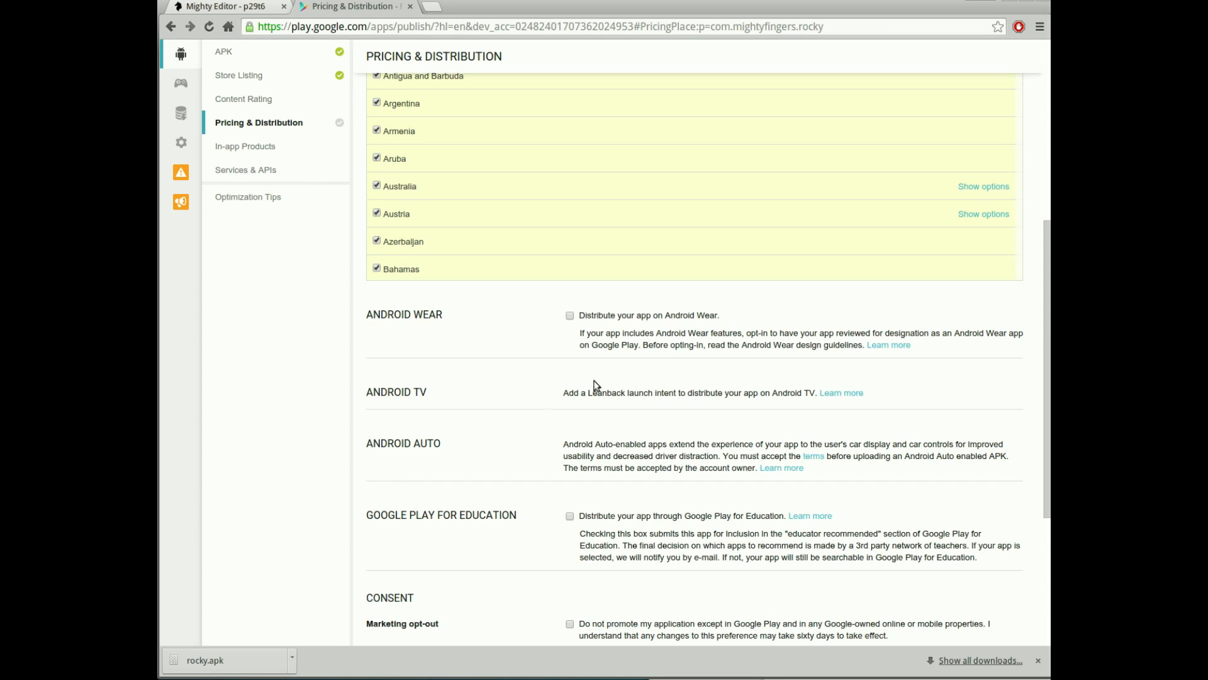
scroll(578, 368, down, 2)
scroll(503, 315, down, 2)
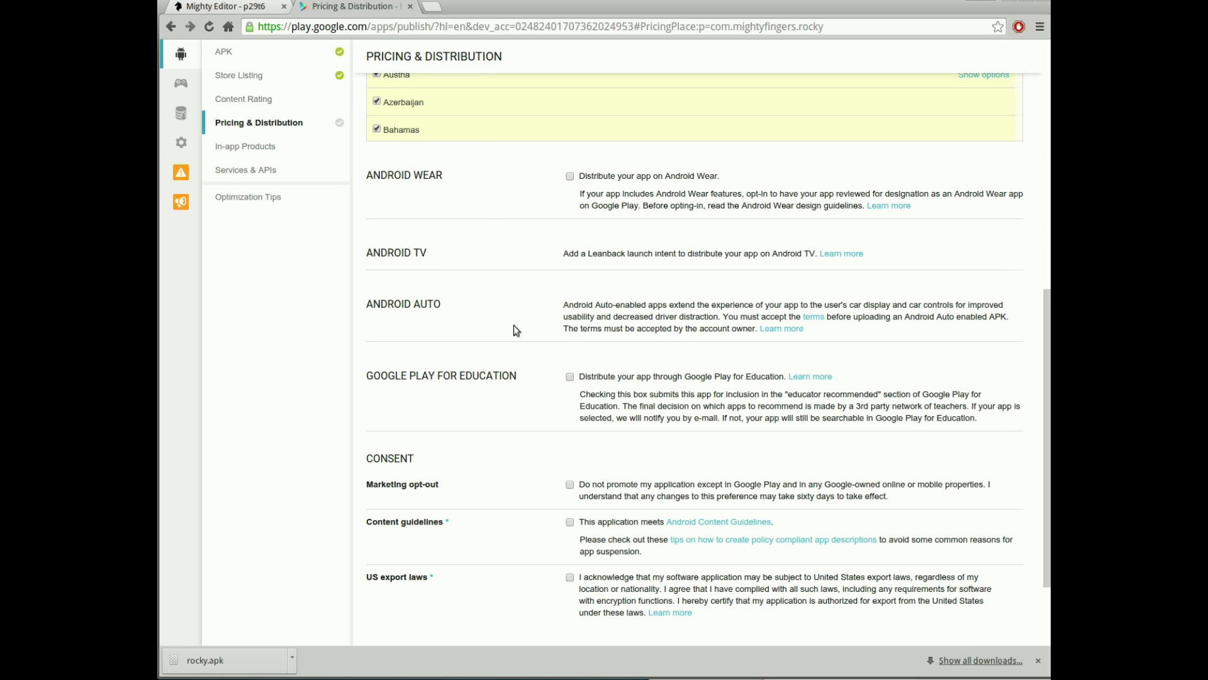
scroll(514, 343, down, 3)
click(579, 407)
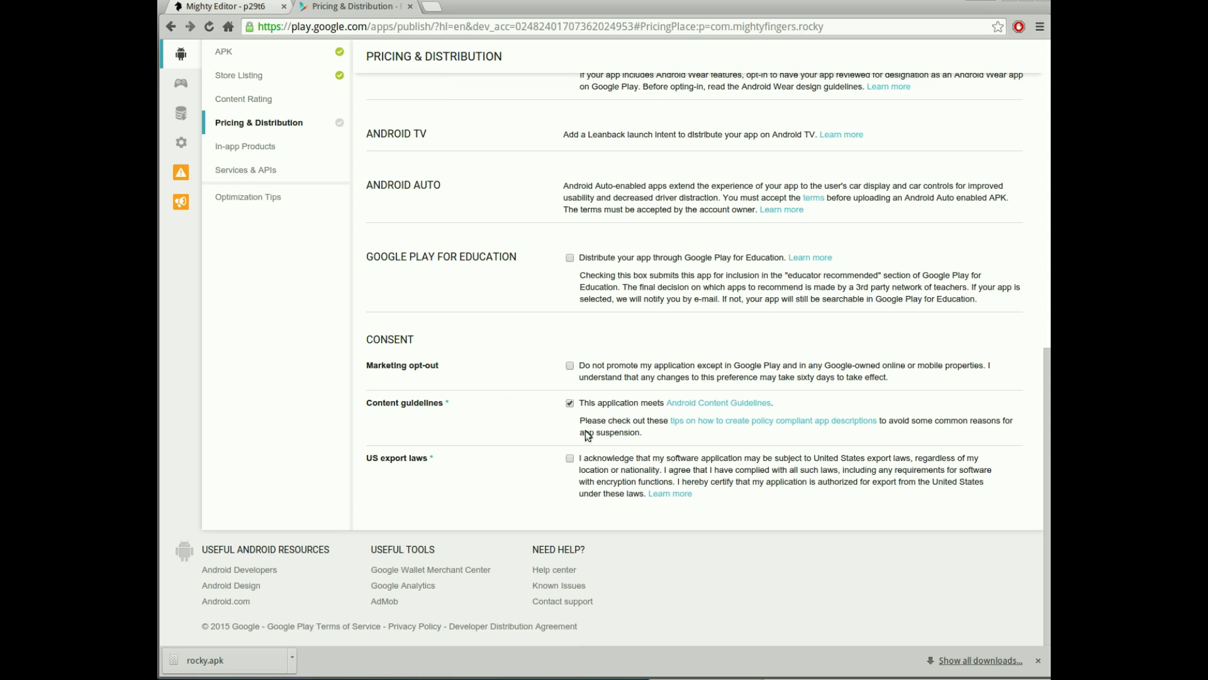
click(571, 459)
scroll(927, 584, up, 15)
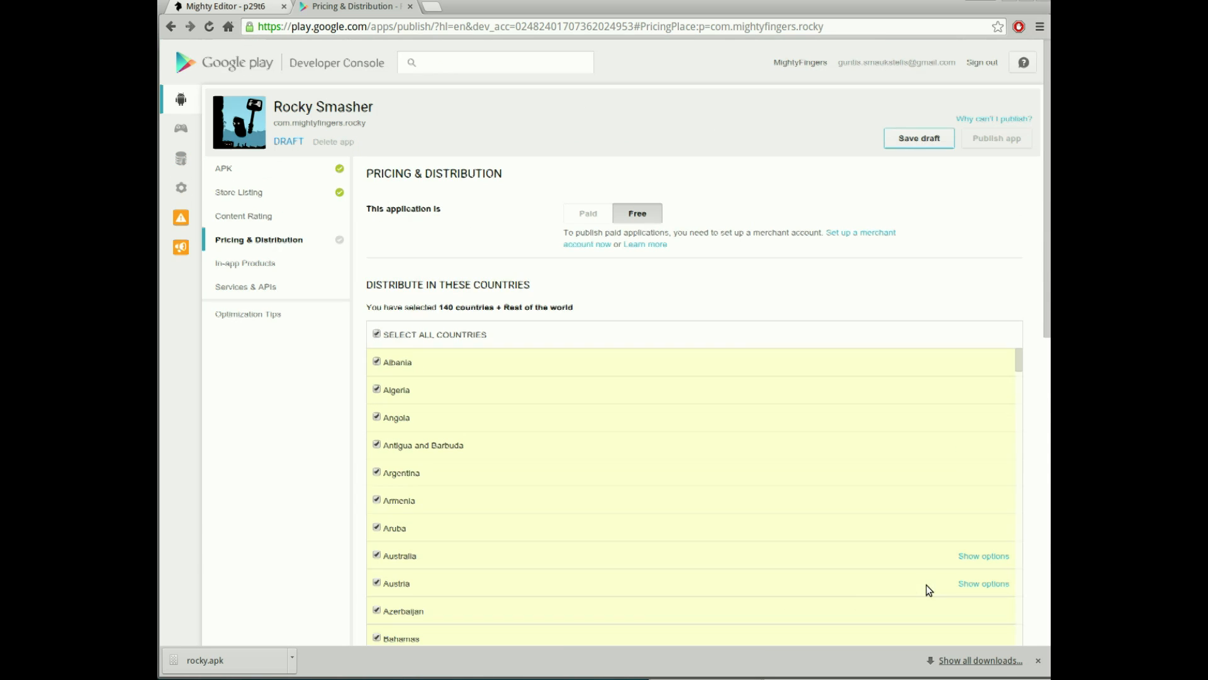
click(922, 139)
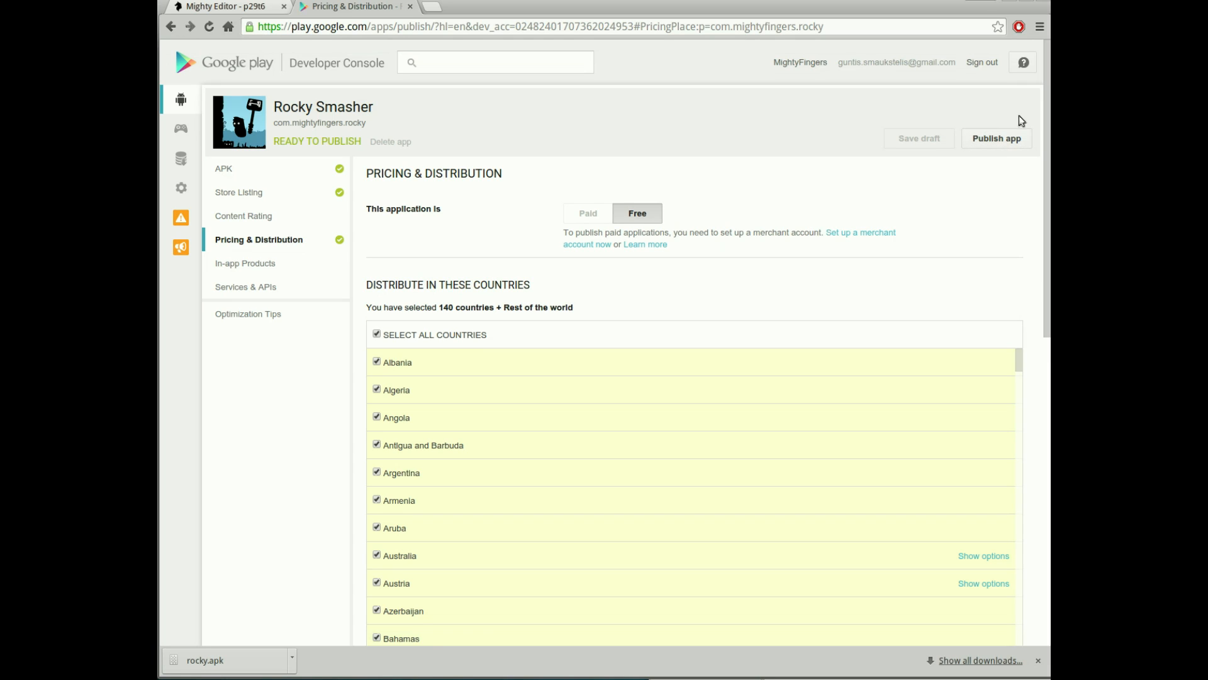
- Publish Rocky Smasher, glance at the Mighty Editor tab, then return to the console
click(986, 139)
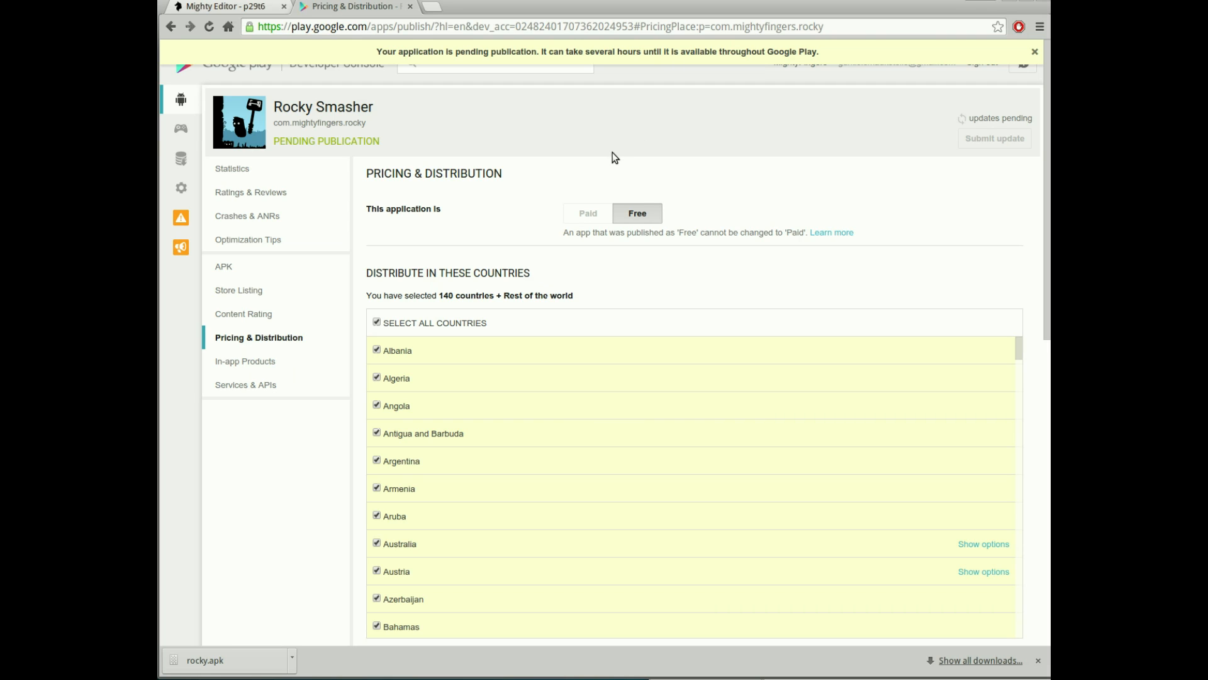
click(255, 13)
click(357, 8)
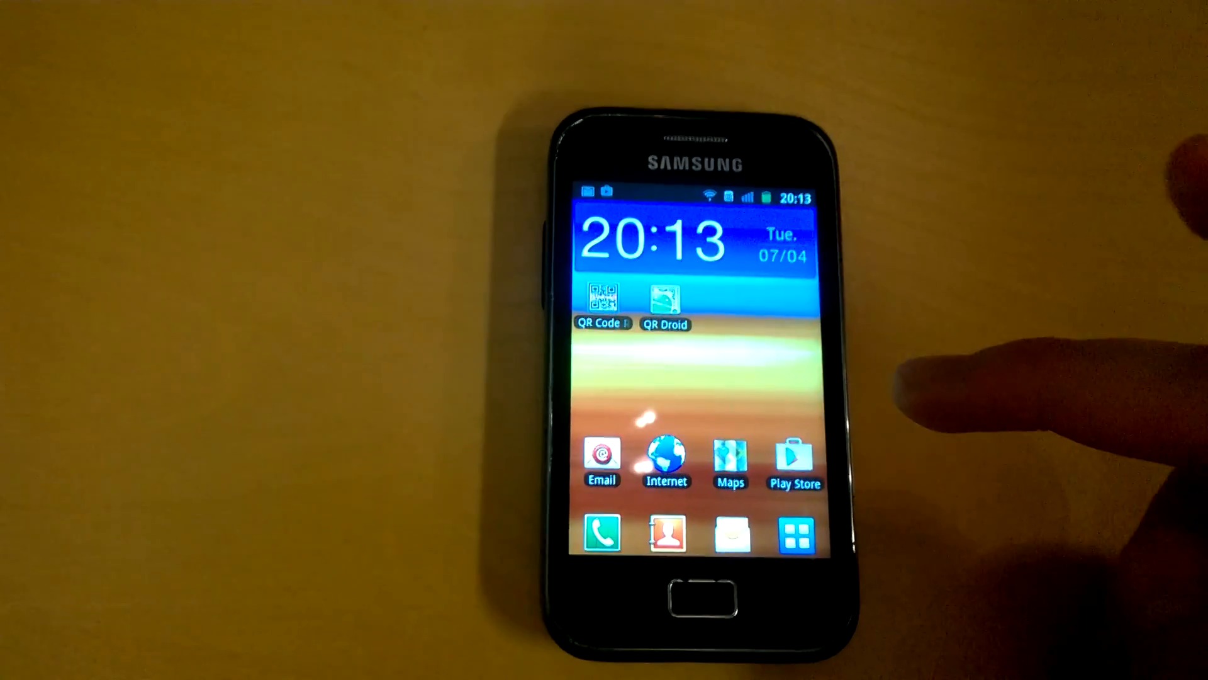
- On the phone, search the Play Store for rocky smasher and accept its permissions prompt
click(794, 456)
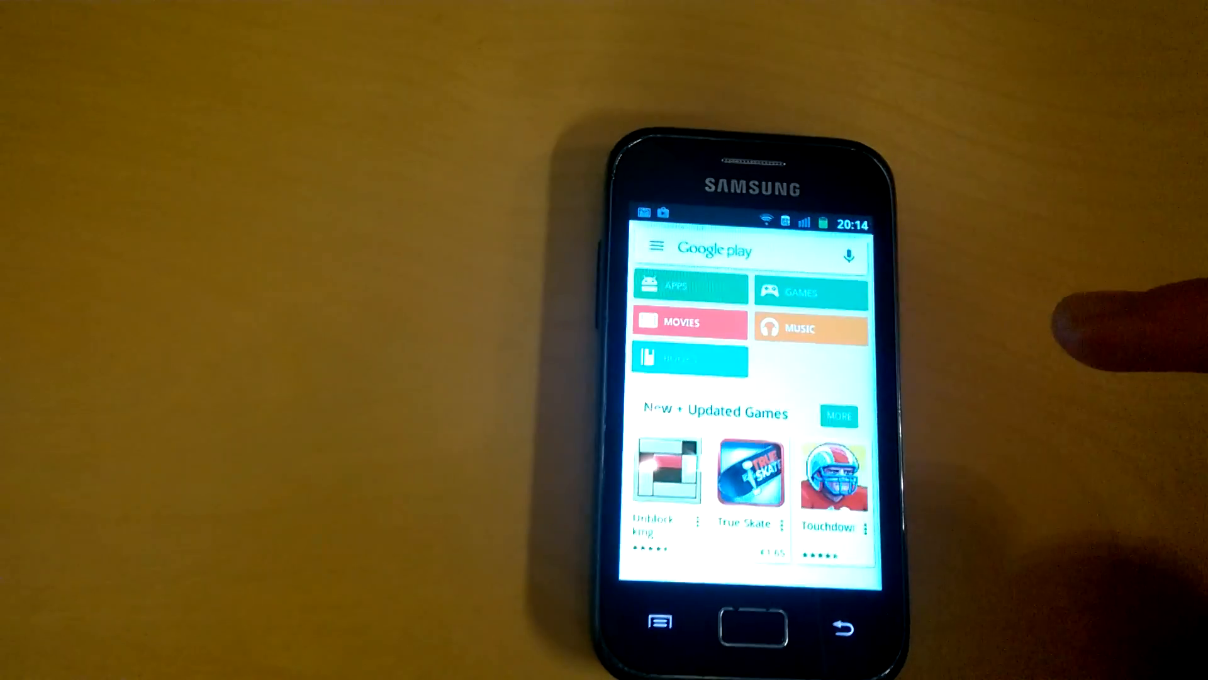
click(812, 252)
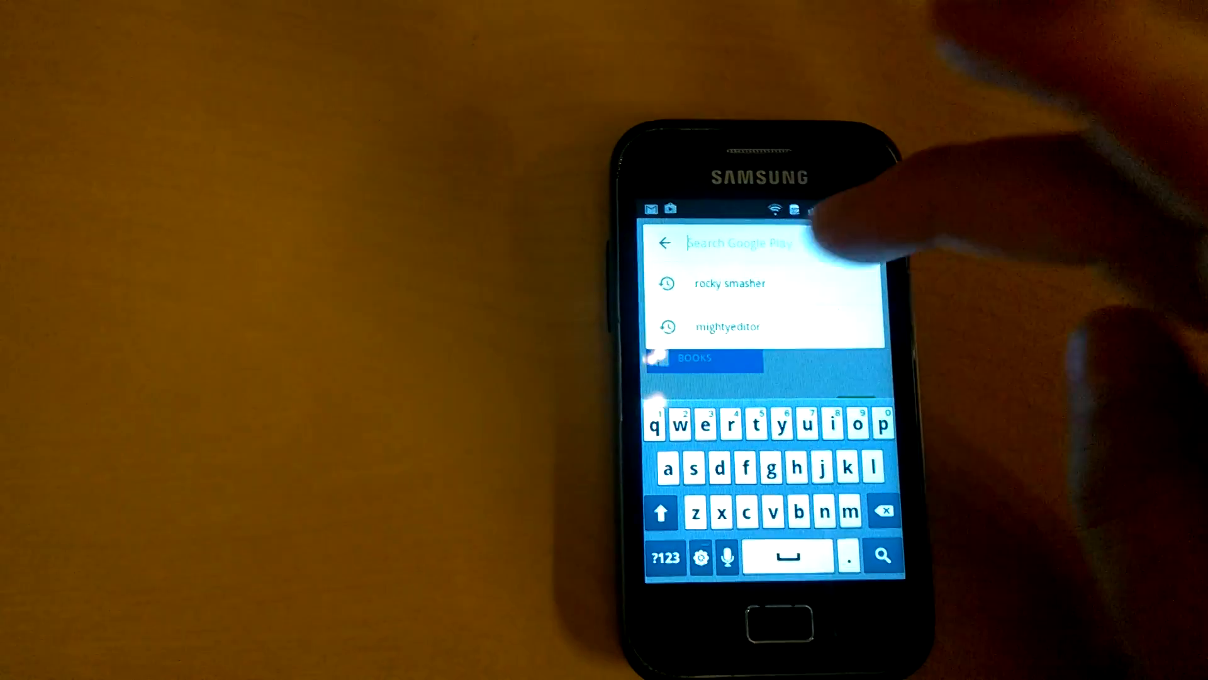
click(730, 283)
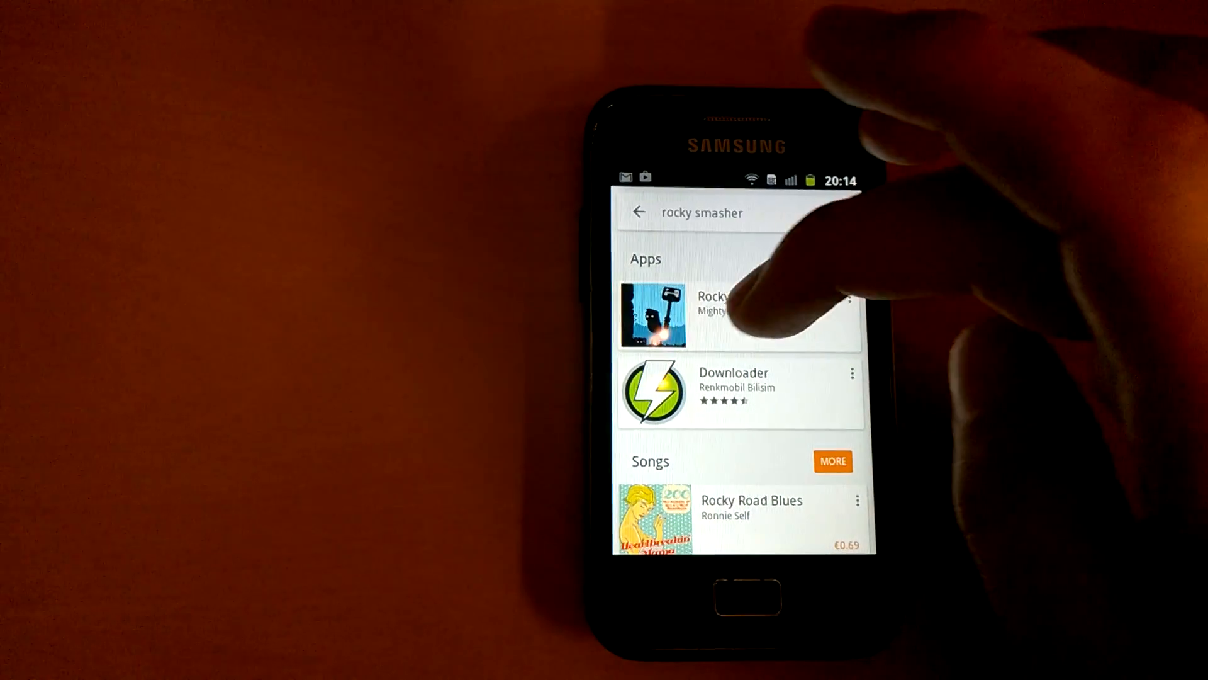
click(743, 312)
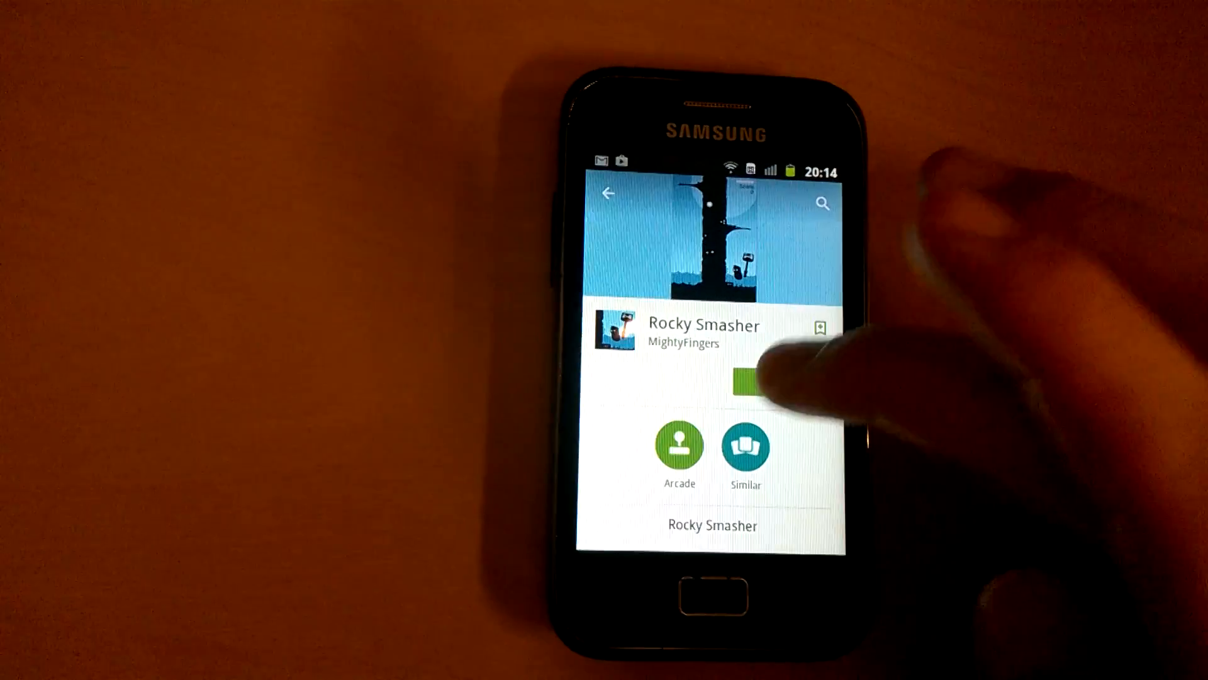
click(717, 400)
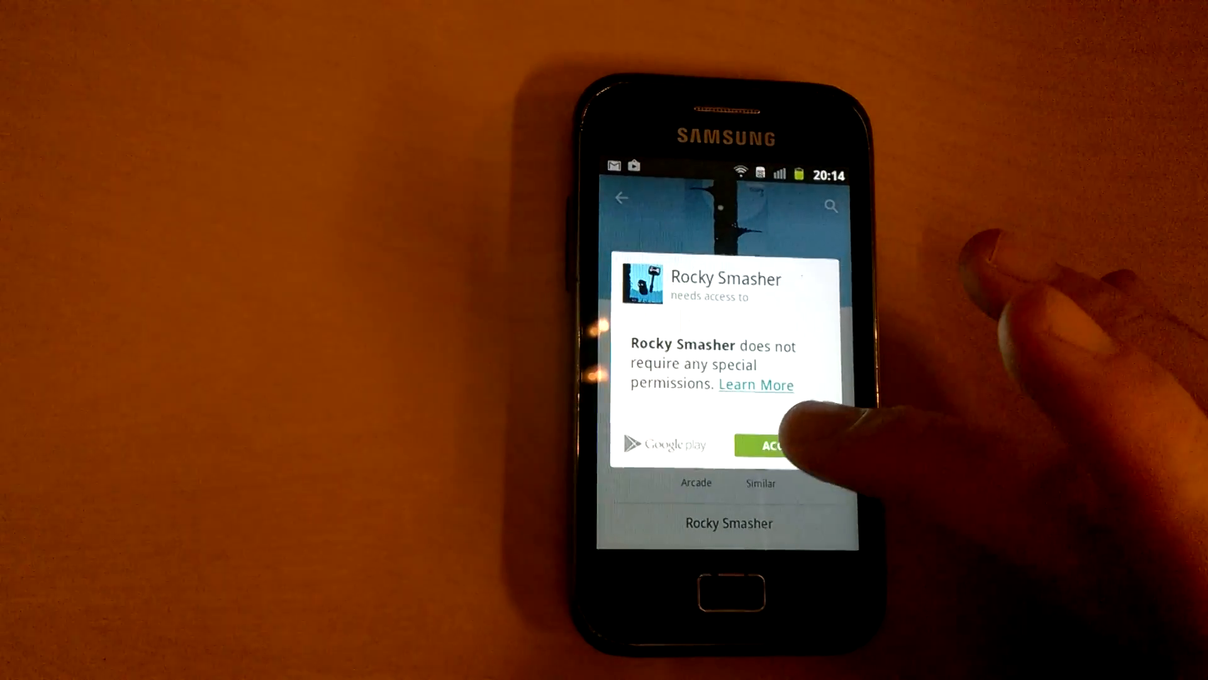
click(787, 428)
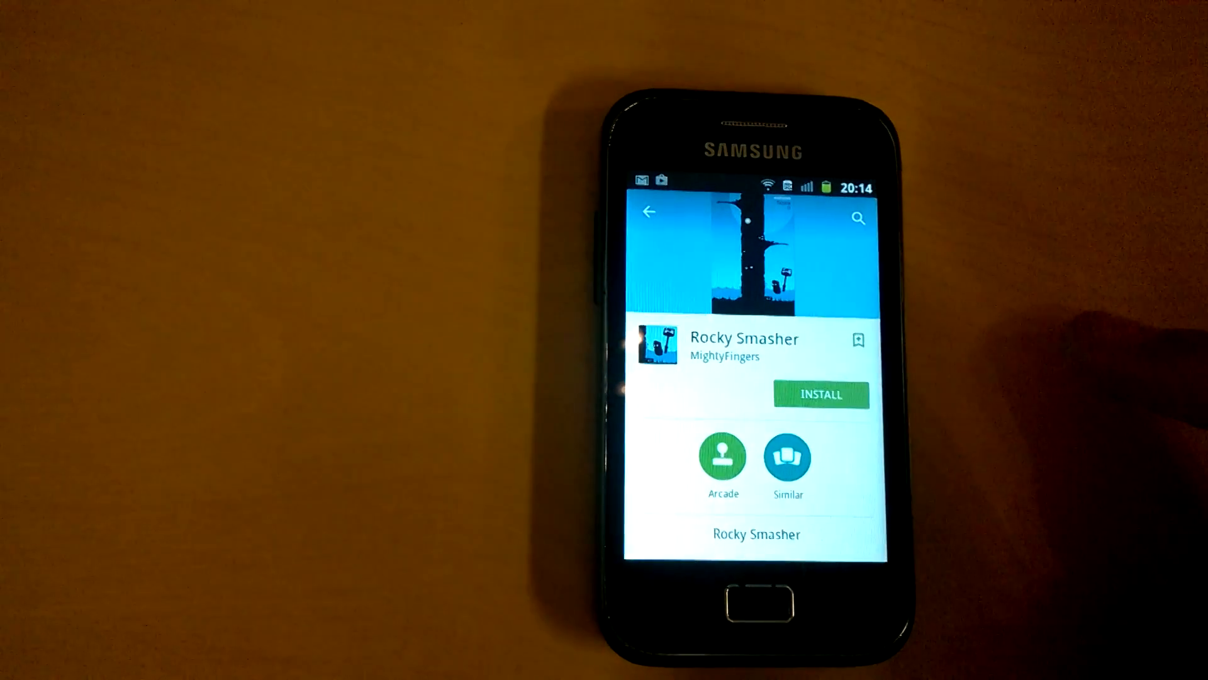
- Install Rocky Smasher from its Play Store page and open the game once downloaded
click(812, 393)
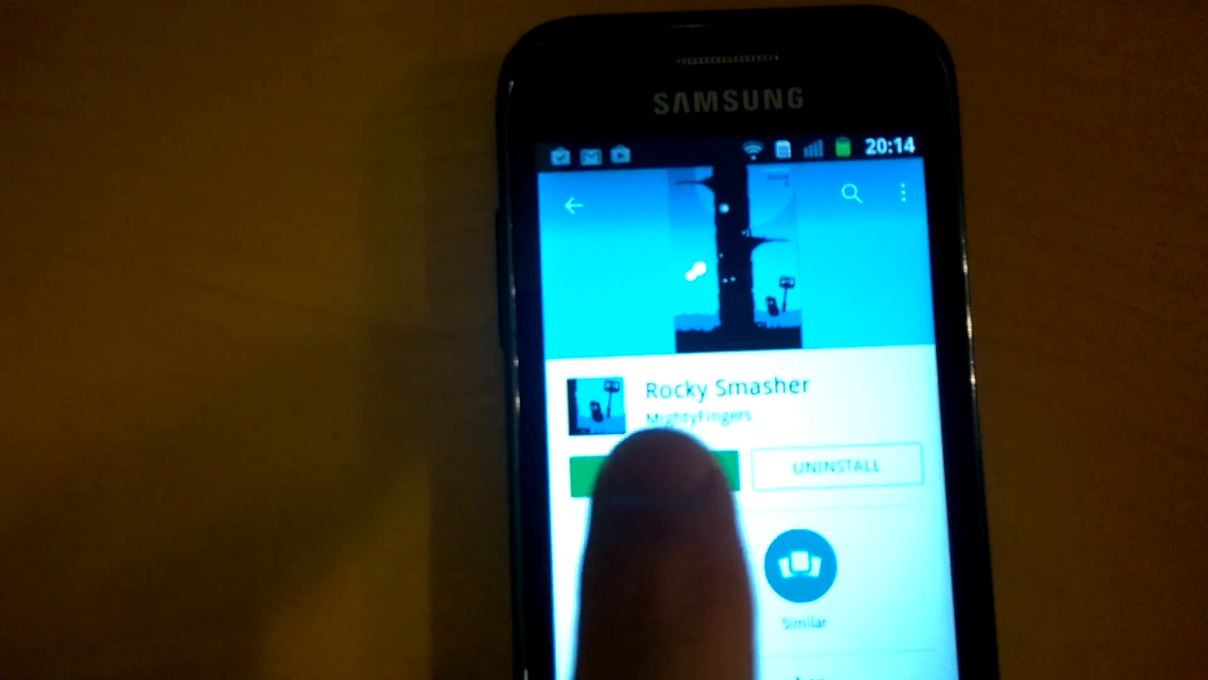
click(655, 456)
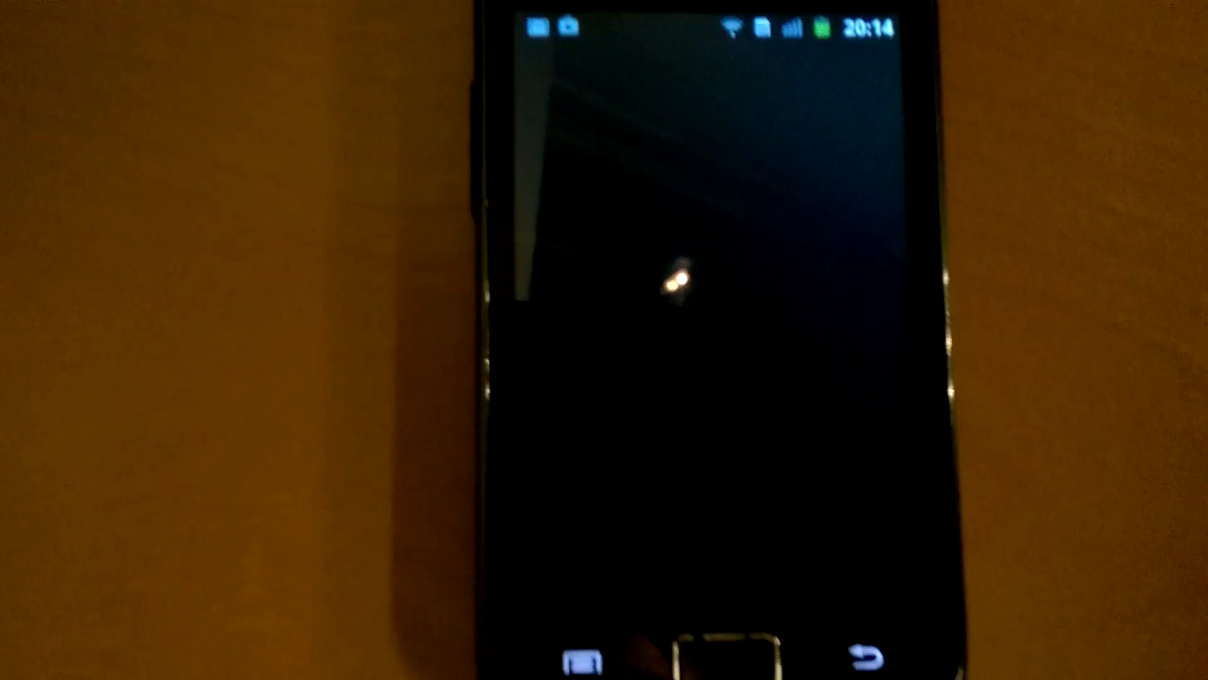